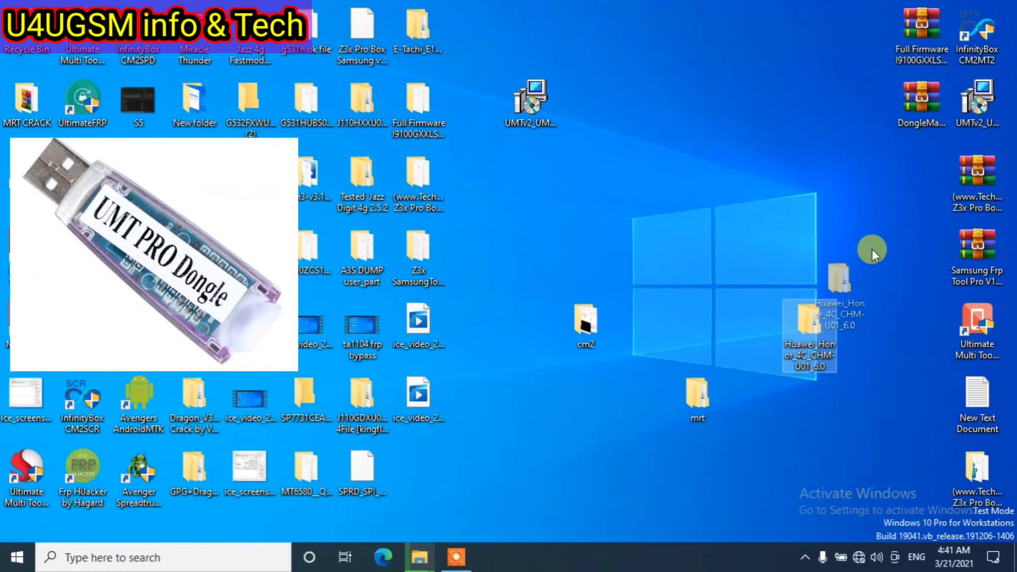
Step: Line up the Huawei Honor 4C, mrt and cm2 folders and the UMTPro GSM 5.5.1 installer in the desktop column below the DongleMa... archive
drag(808, 318, 921, 249)
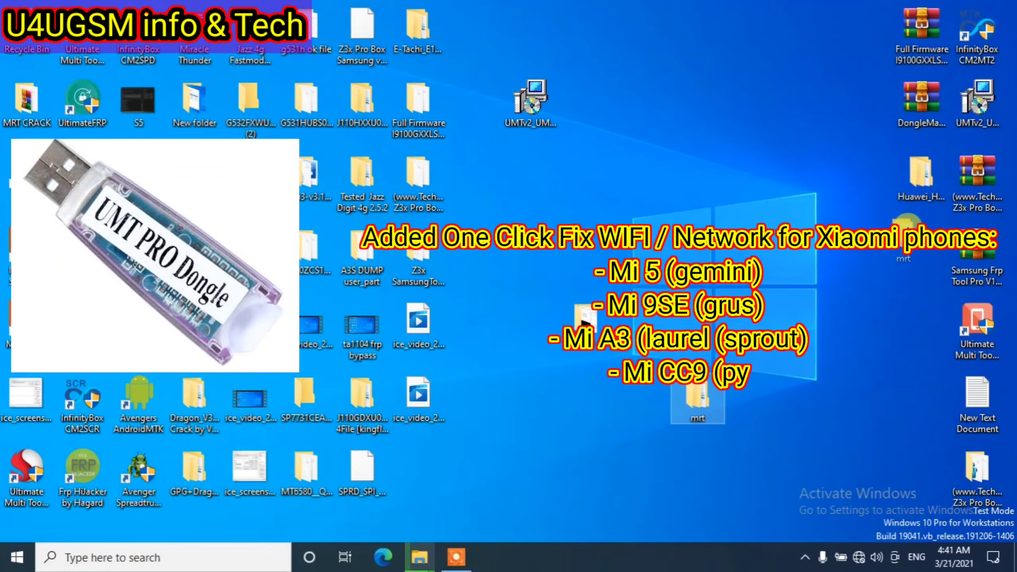
drag(586, 321, 915, 314)
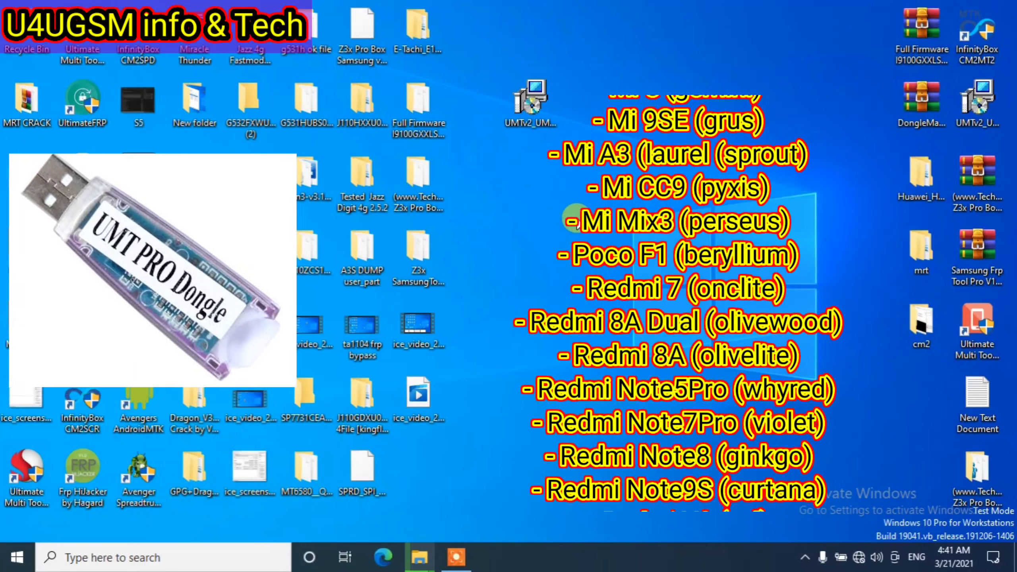
drag(544, 120, 601, 277)
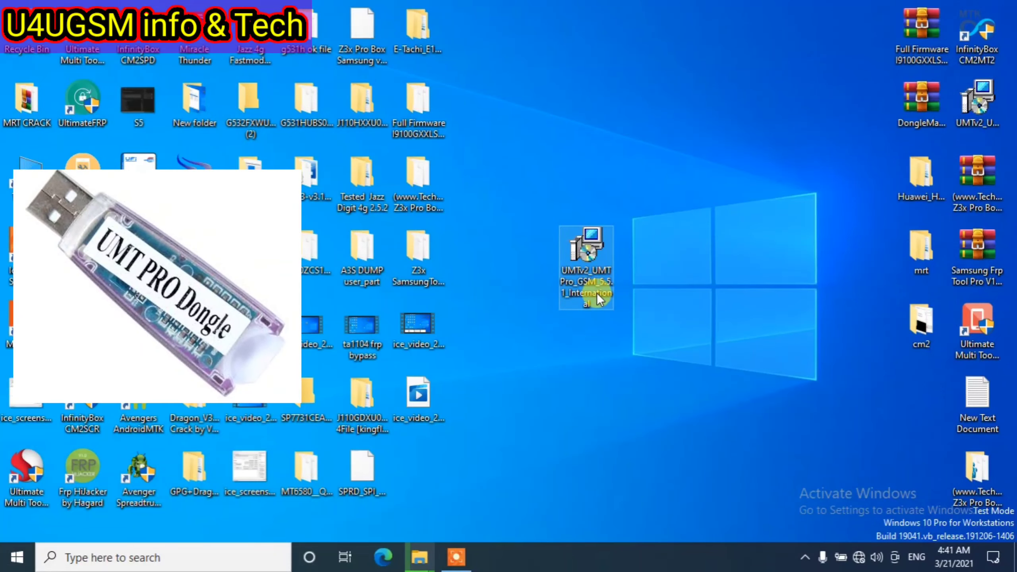
drag(588, 244, 920, 375)
Step: Move the UMTv2_UMTPro_QcFire_v6.6_Setup file to an empty area of the desktop and launch it, refreshing the desktop while it loads
click(970, 328)
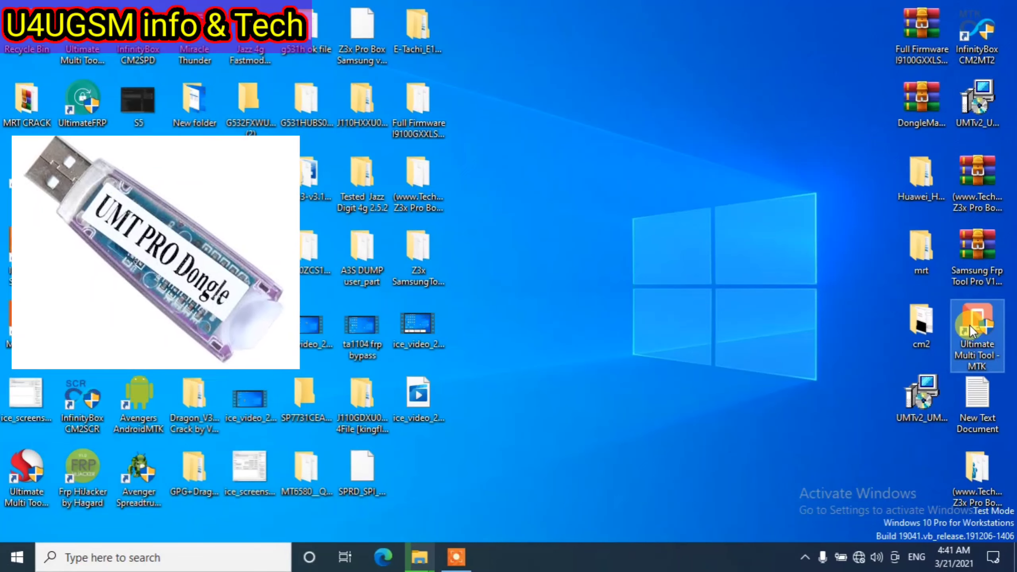
click(973, 105)
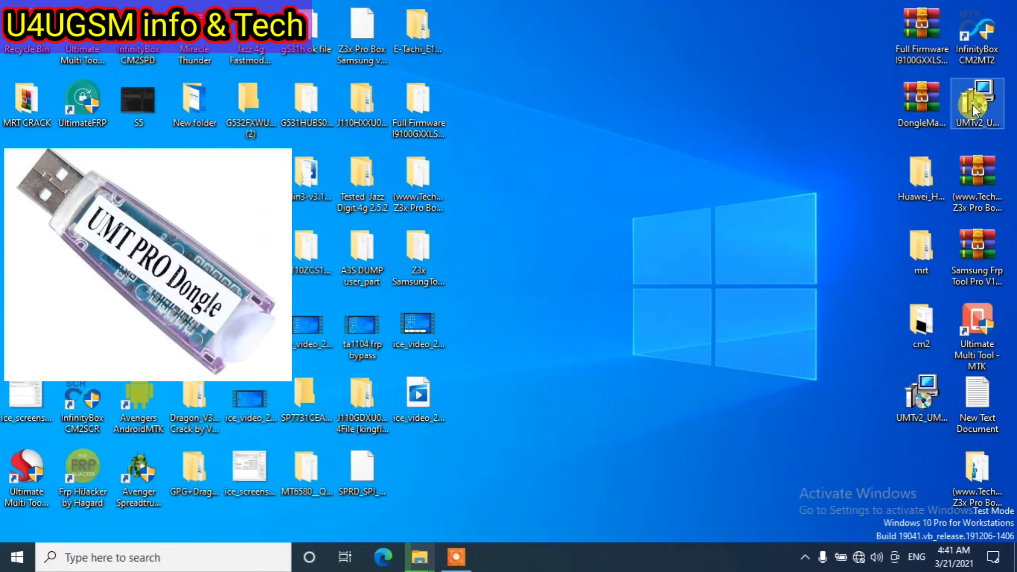
drag(969, 124, 633, 198)
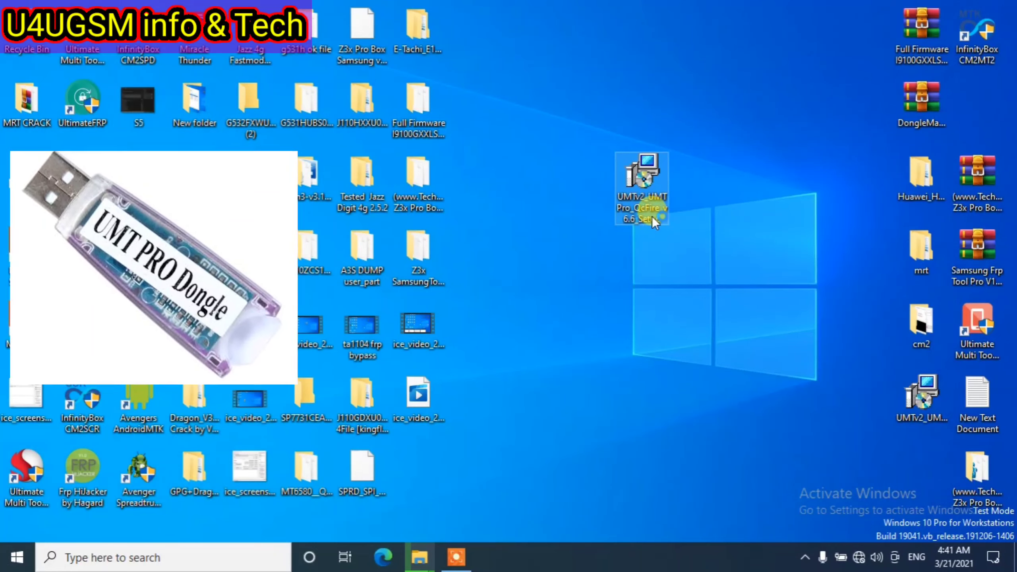
double_click(651, 217)
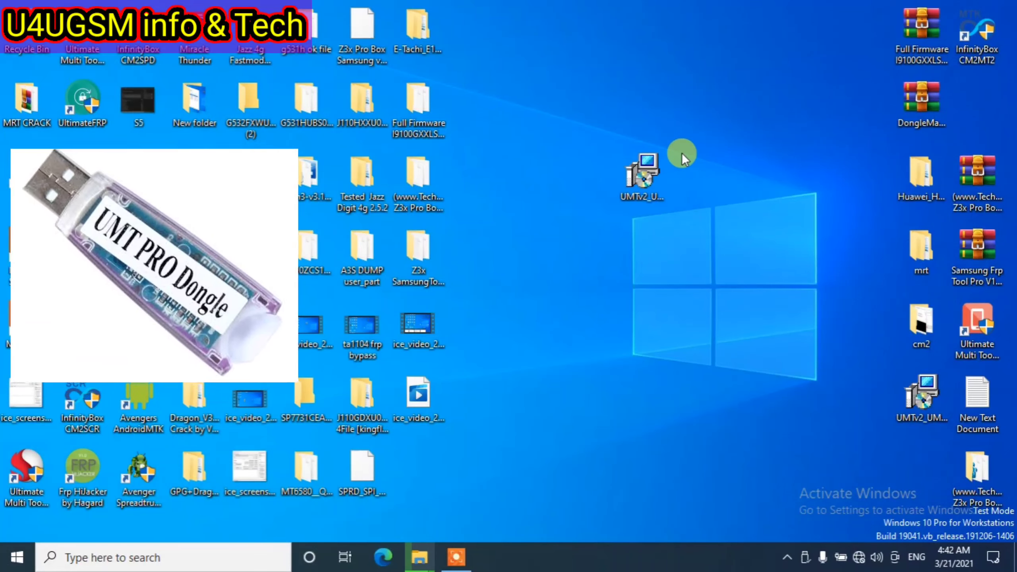
click(645, 183)
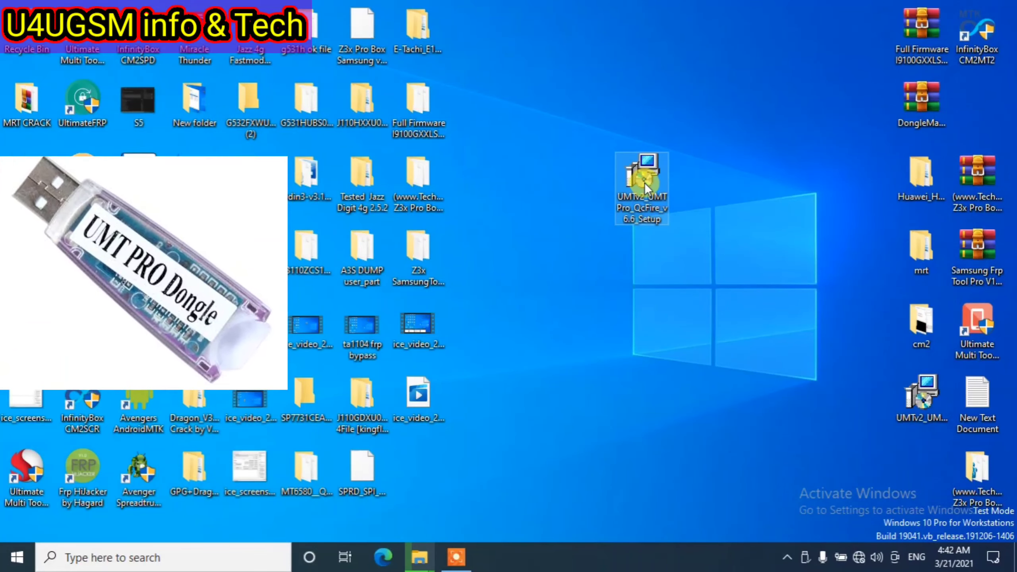
right_click(658, 68)
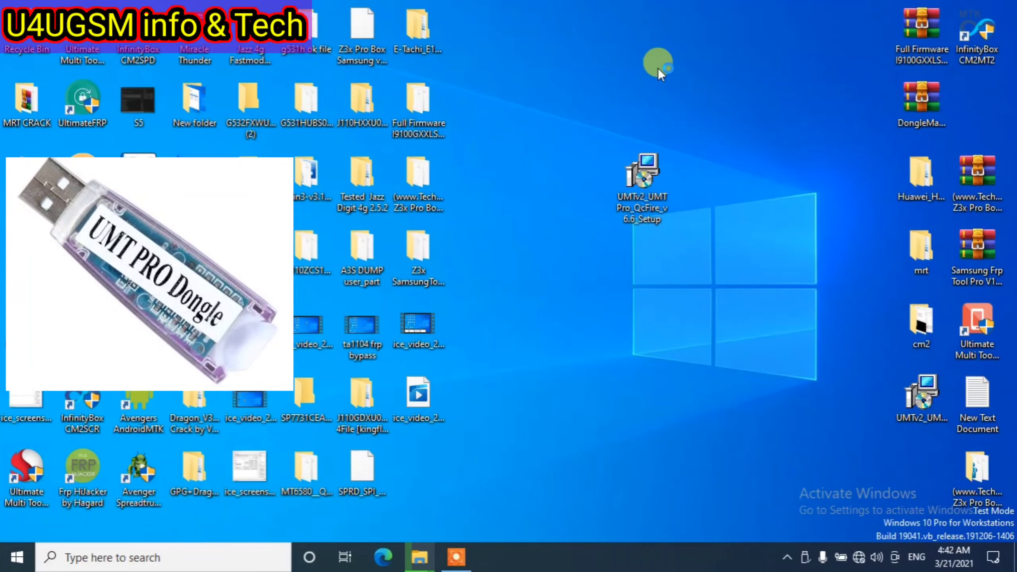
click(706, 118)
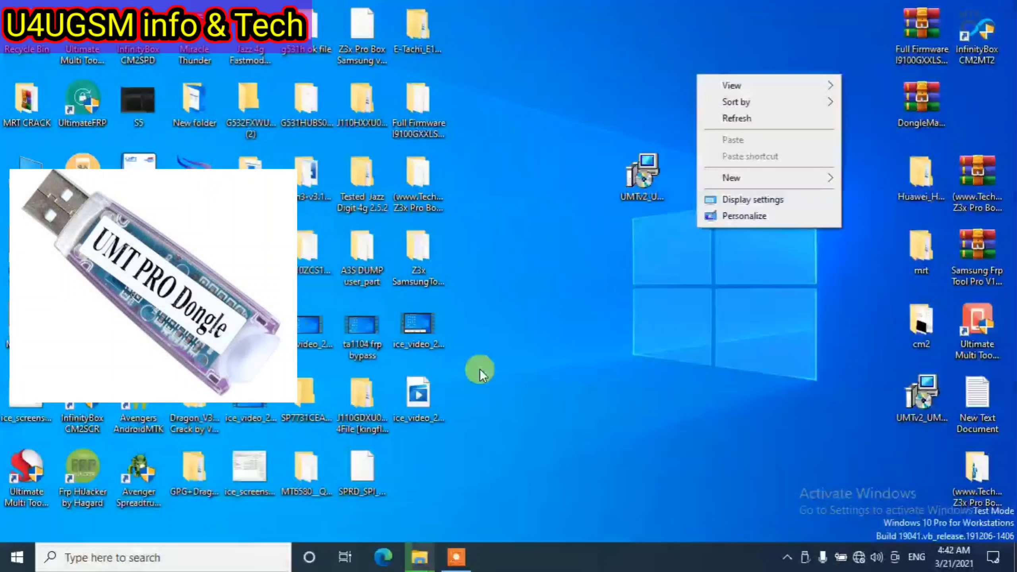
click(707, 118)
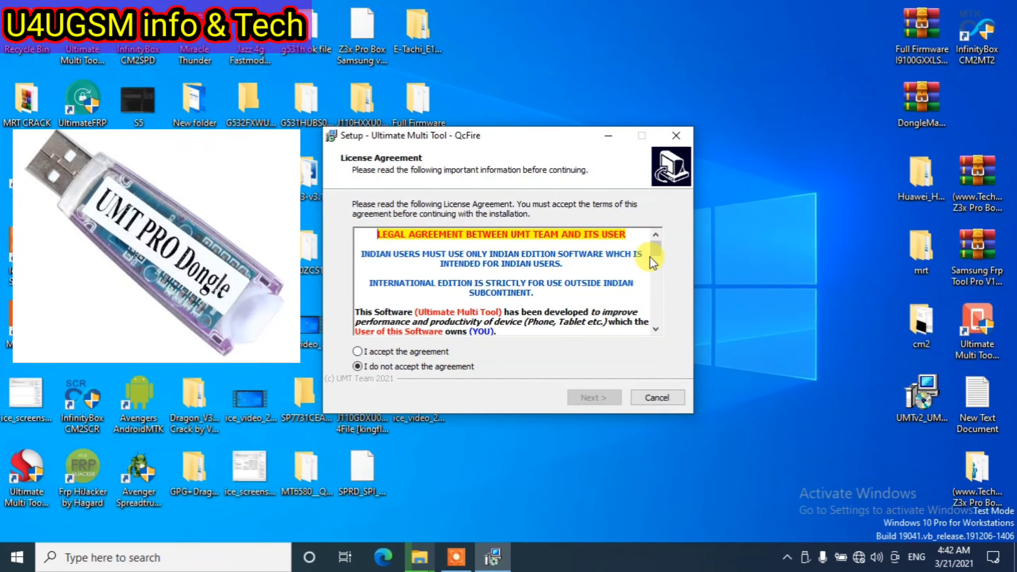
Step: Read through the QcFire license agreement, accept it and continue to the information page
click(656, 328)
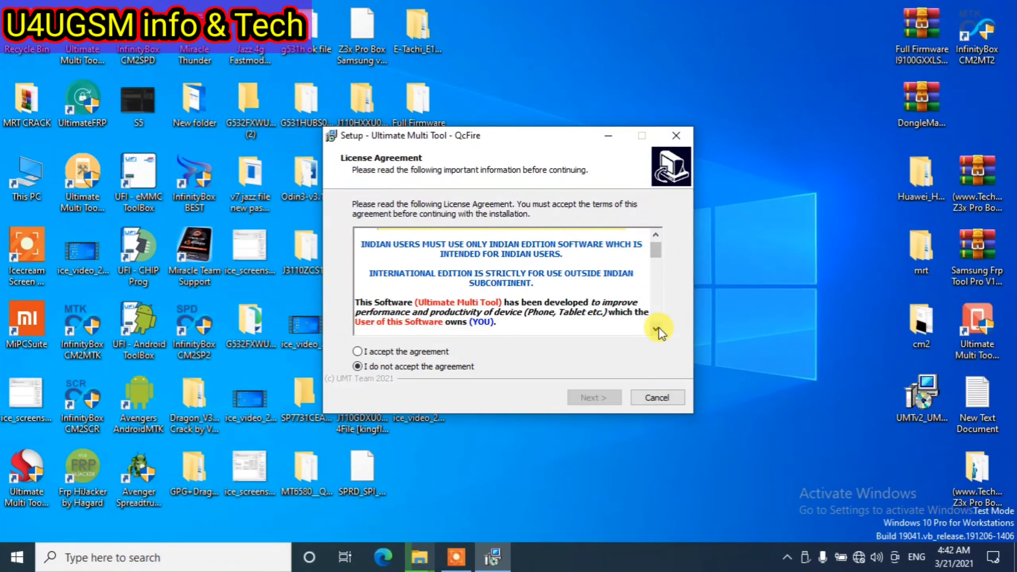
click(655, 329)
click(655, 329)
click(655, 328)
click(655, 328)
click(655, 329)
click(656, 329)
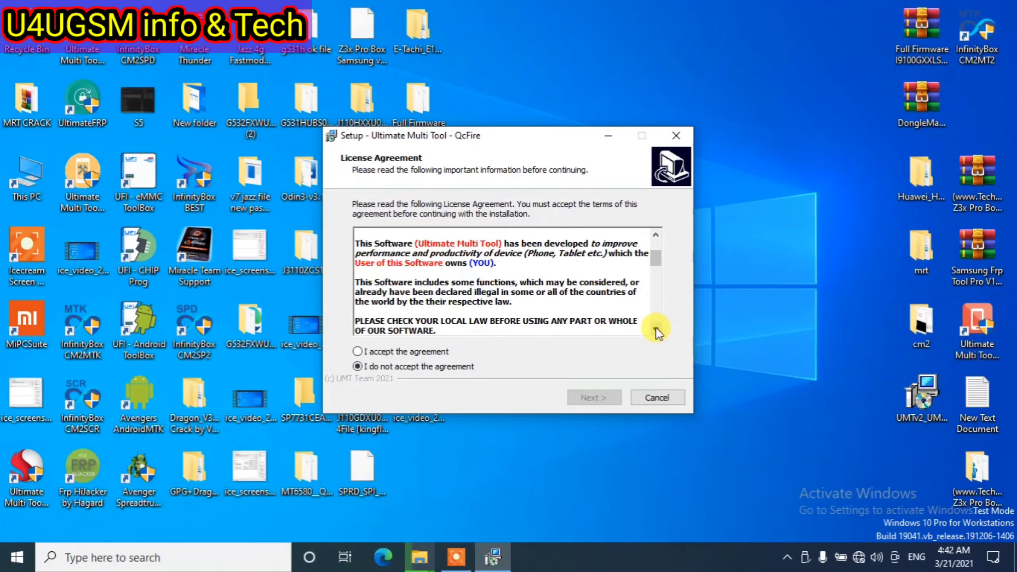
click(655, 329)
click(432, 351)
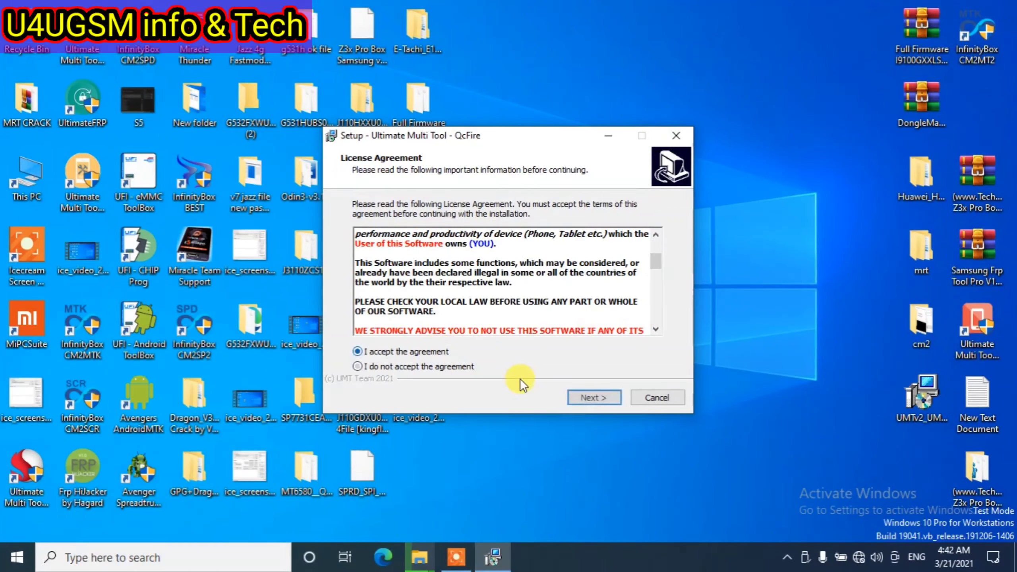
click(583, 396)
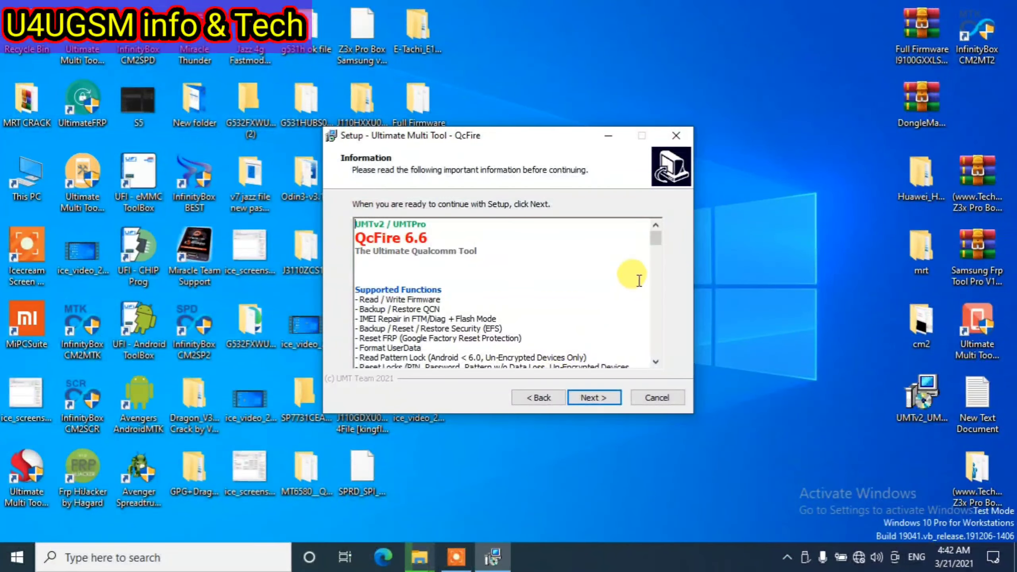
Step: Examine the QcFire 6.6 release information, covering the supported functions and the added Alcatel and Huawei models
click(656, 362)
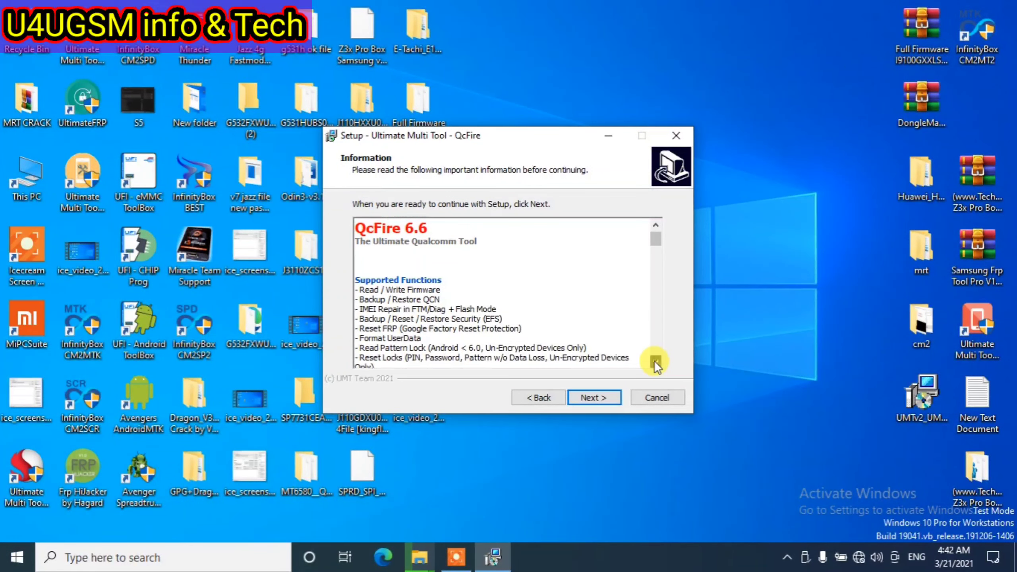
click(655, 362)
click(655, 362)
click(655, 362)
click(656, 362)
click(656, 362)
click(655, 362)
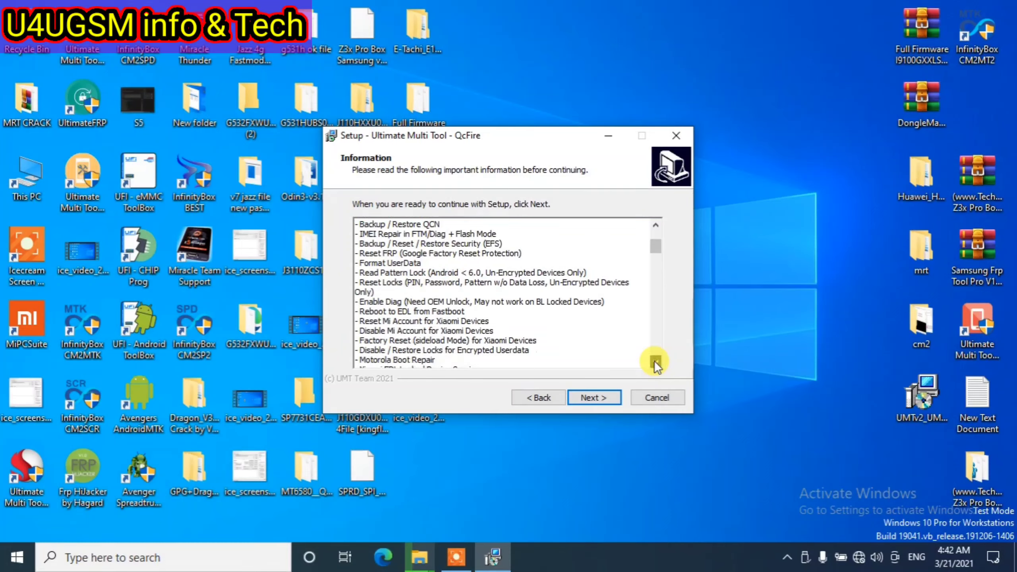
click(655, 362)
click(656, 362)
click(656, 362)
click(656, 362)
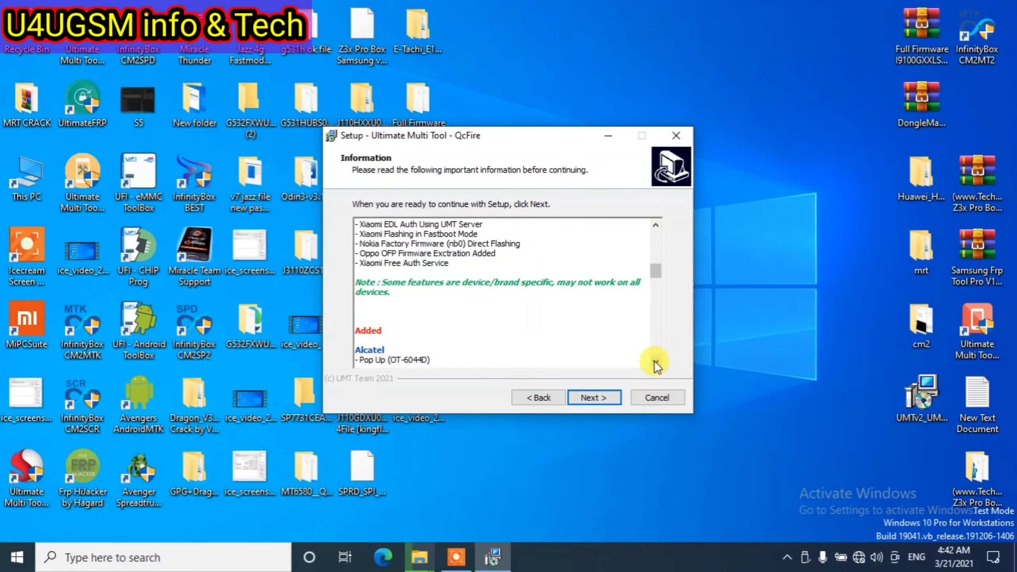
click(656, 362)
click(656, 362)
click(655, 362)
click(656, 362)
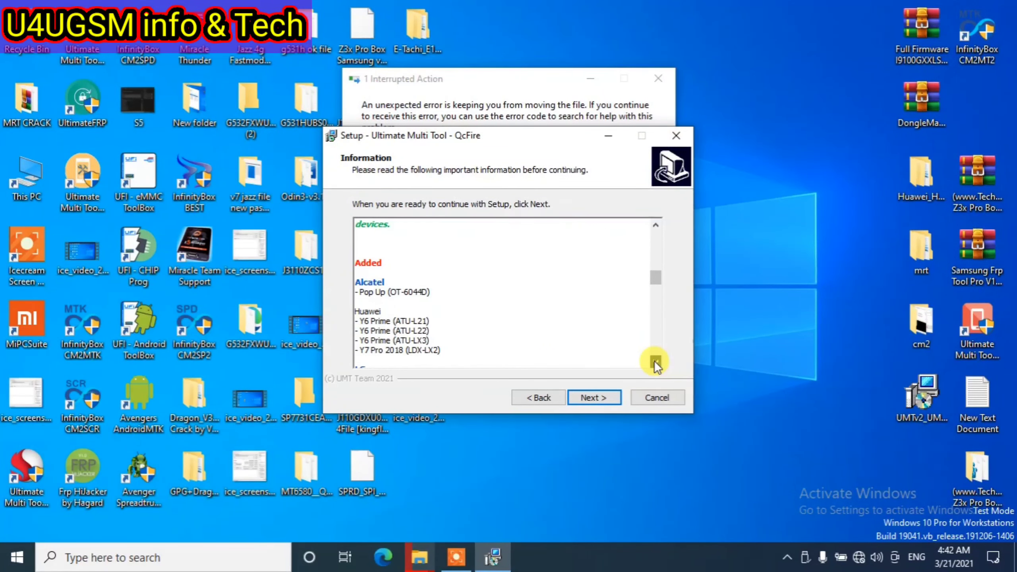
click(655, 362)
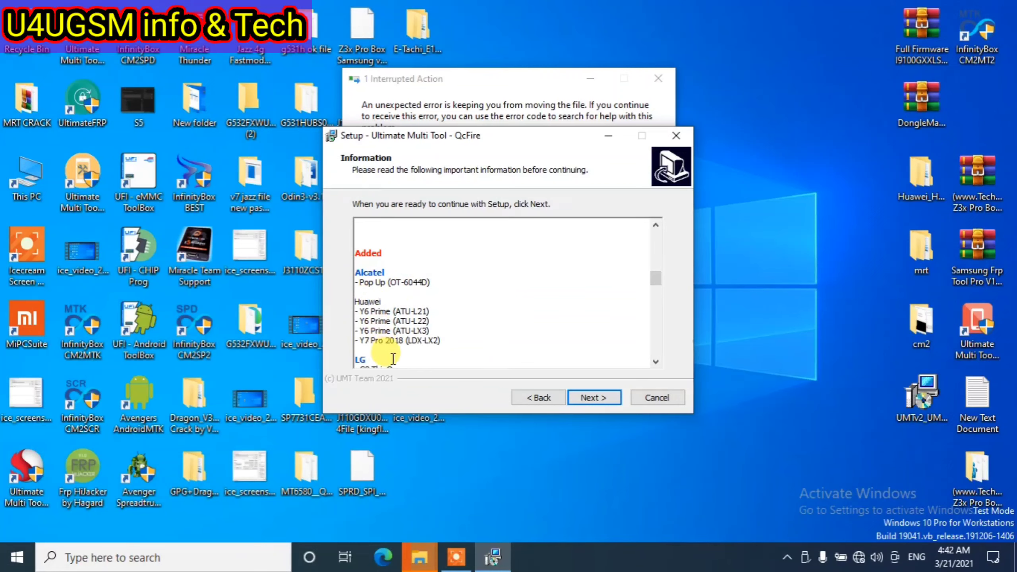
drag(366, 360, 527, 276)
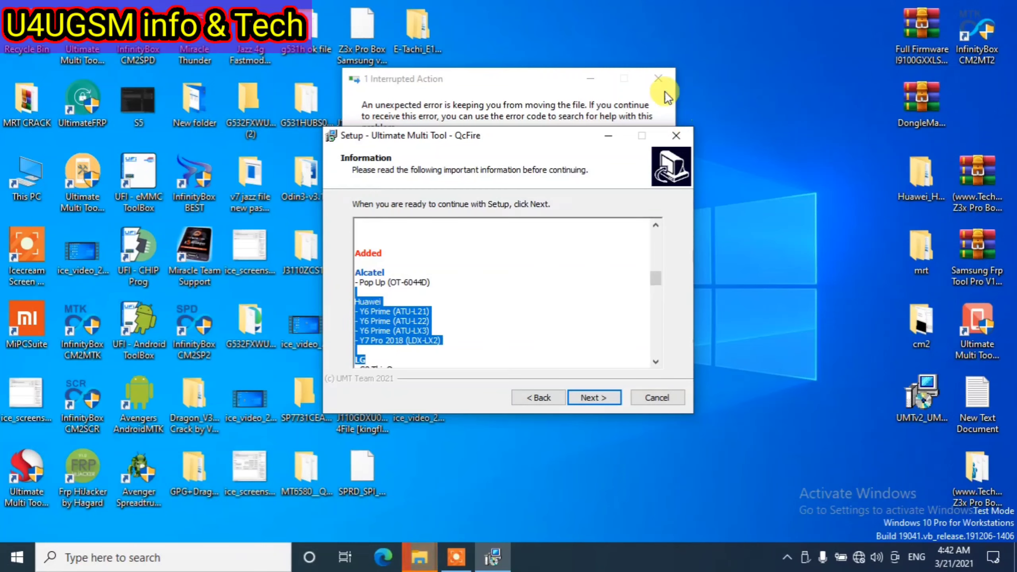
Step: Cancel the interrupted move of the hw_tool_cn file and minimize its error dialog
click(576, 86)
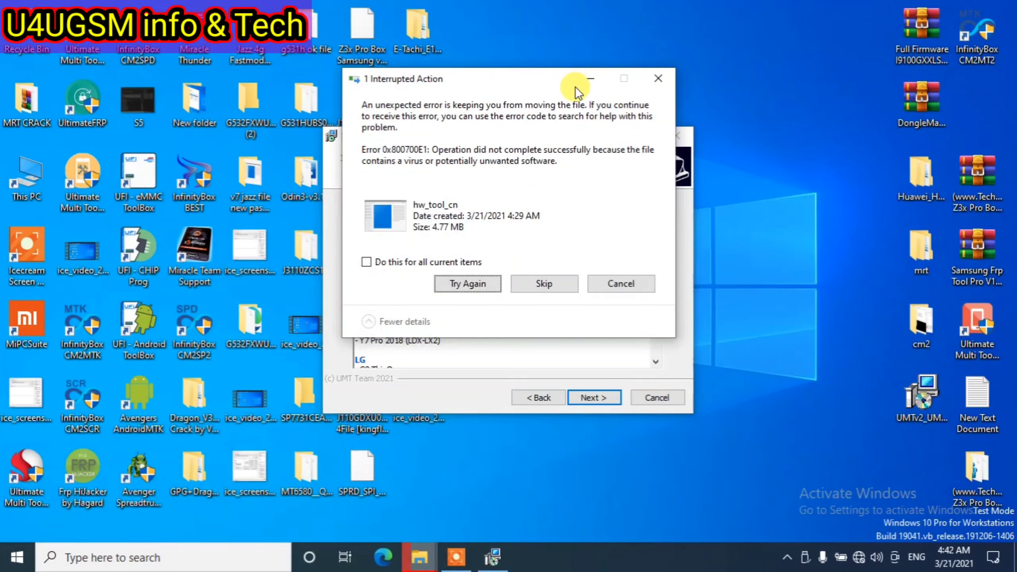
click(619, 285)
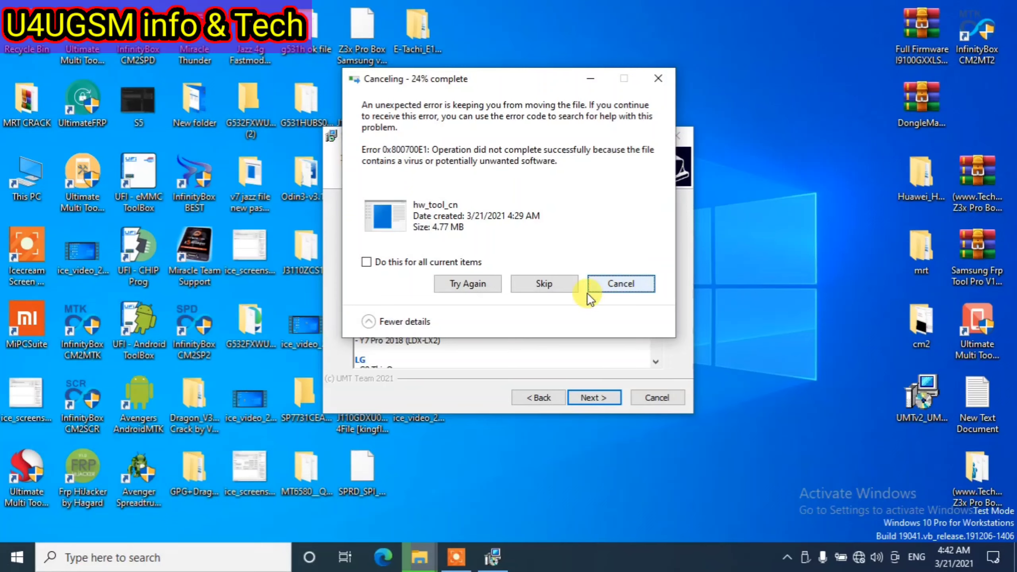
click(542, 284)
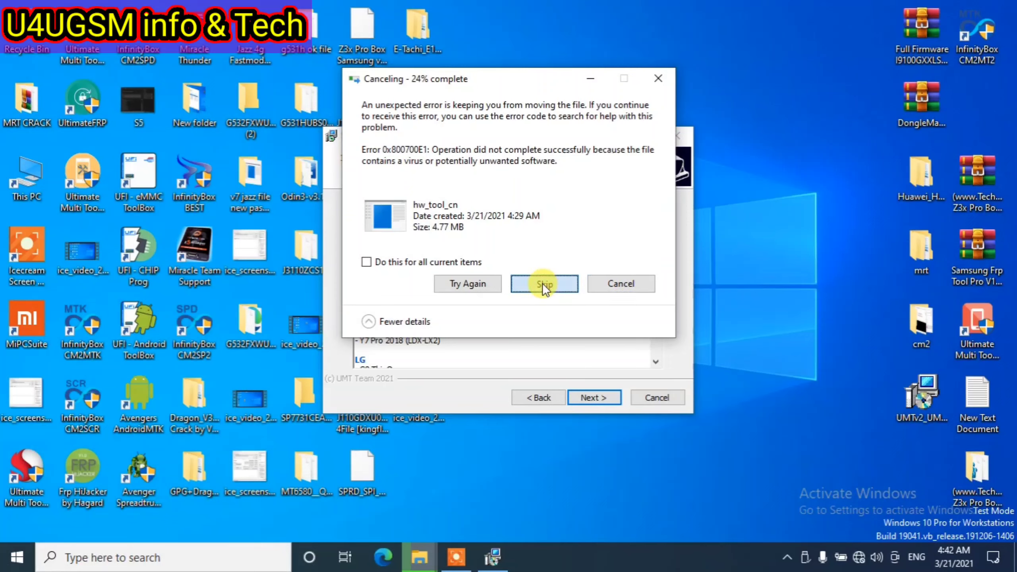
click(591, 79)
Step: Review the rest of the added Xiaomi features and start installing QcFire with desktop and Quick Launch shortcuts
click(598, 312)
scroll(590, 306, down, 4)
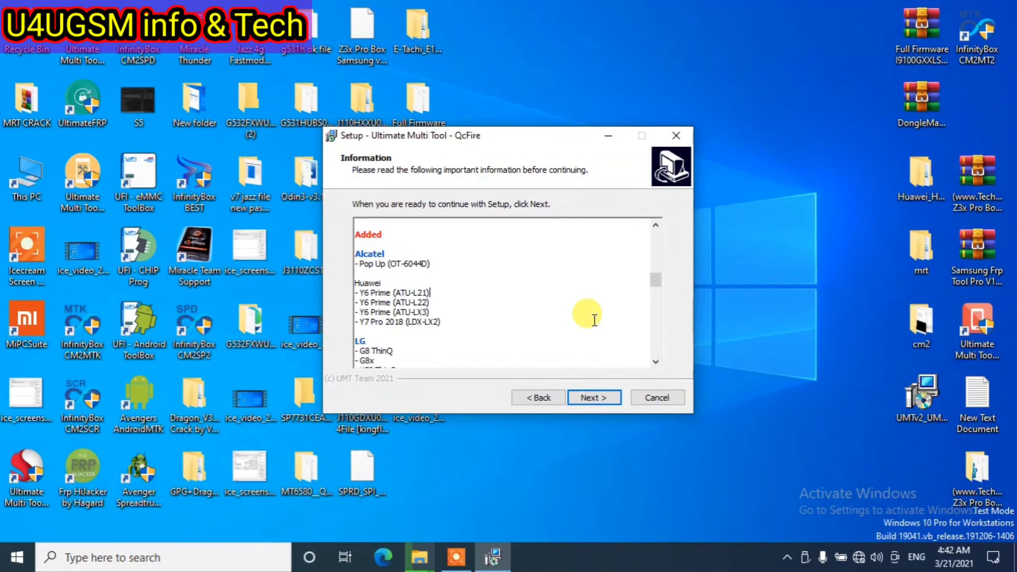
scroll(444, 304, down, 8)
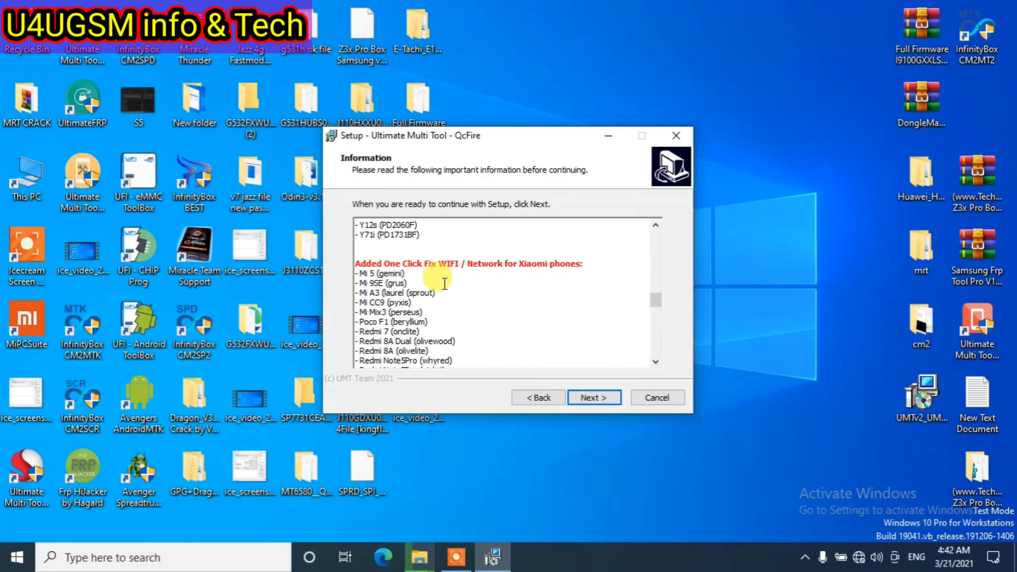
scroll(457, 291, up, 4)
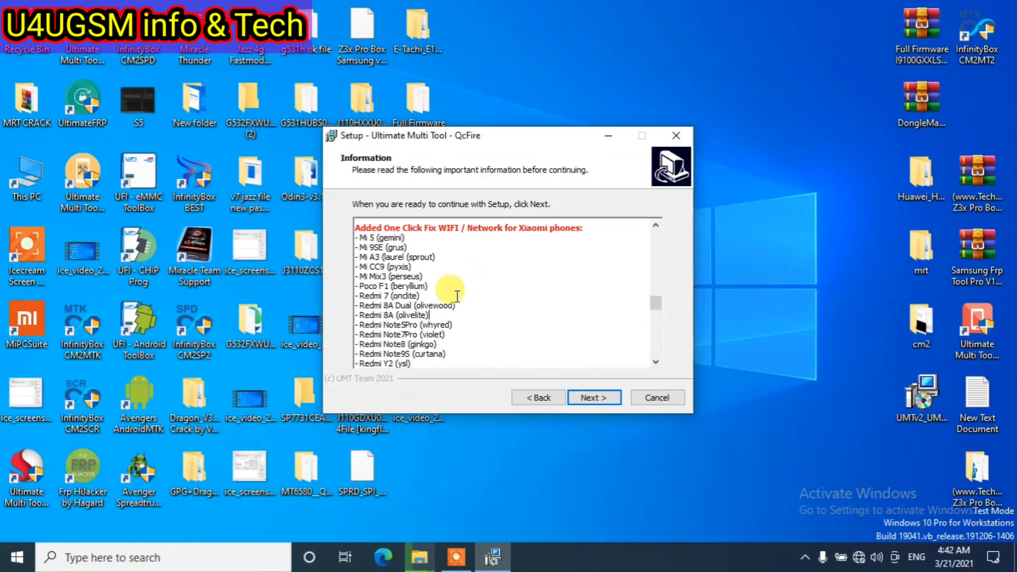
scroll(461, 296, down, 5)
scroll(467, 317, down, 6)
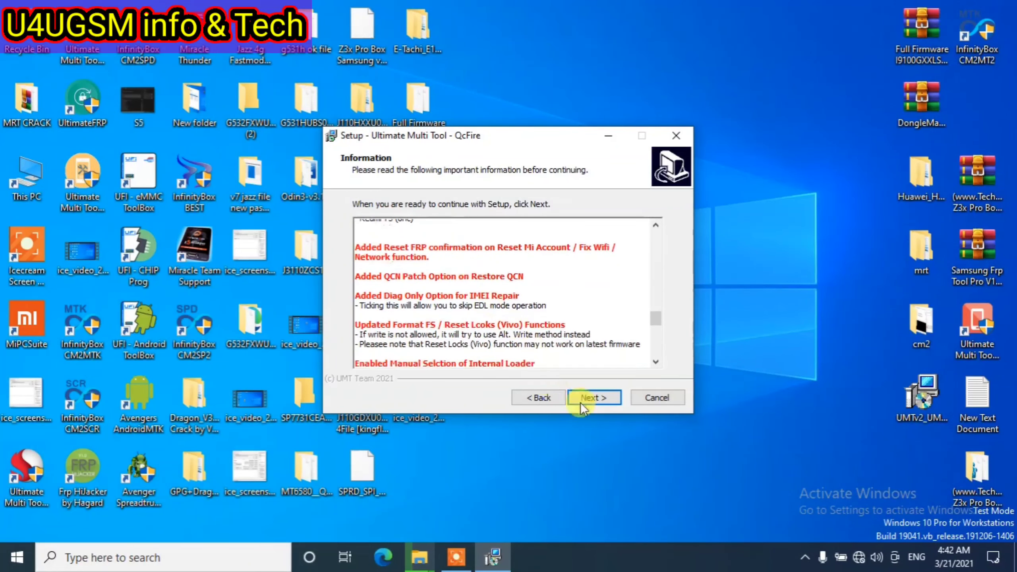
click(602, 403)
click(599, 399)
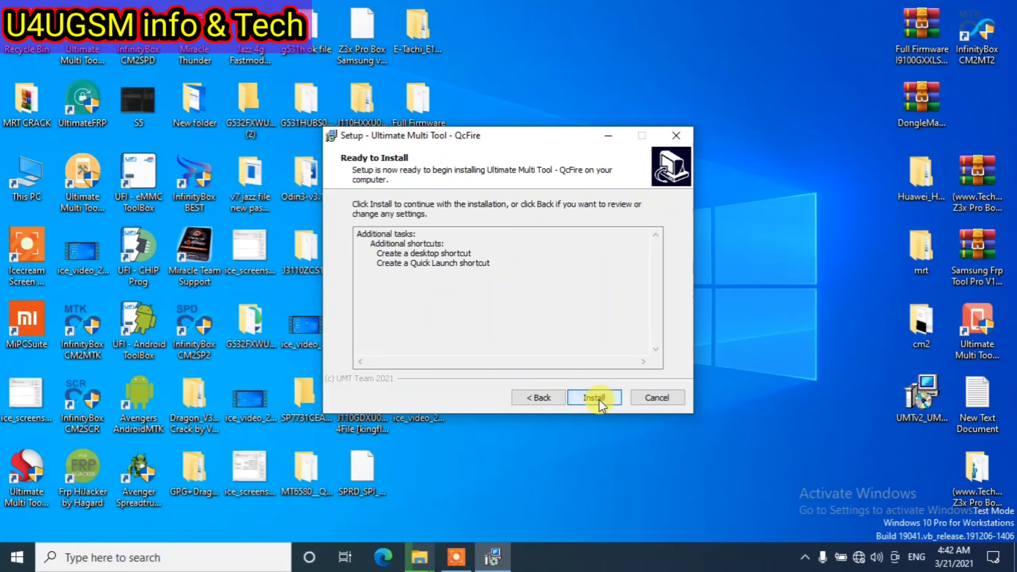
click(599, 399)
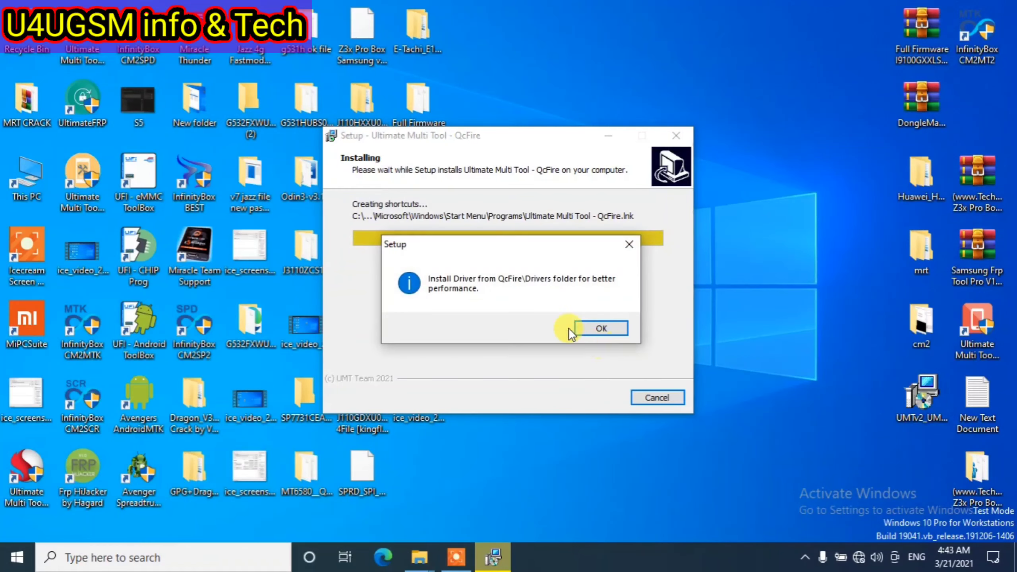
Step: Acknowledge the driver notice and cancel the Microsoft Visual C++ 2015 Redistributable setup without modifying it
click(602, 328)
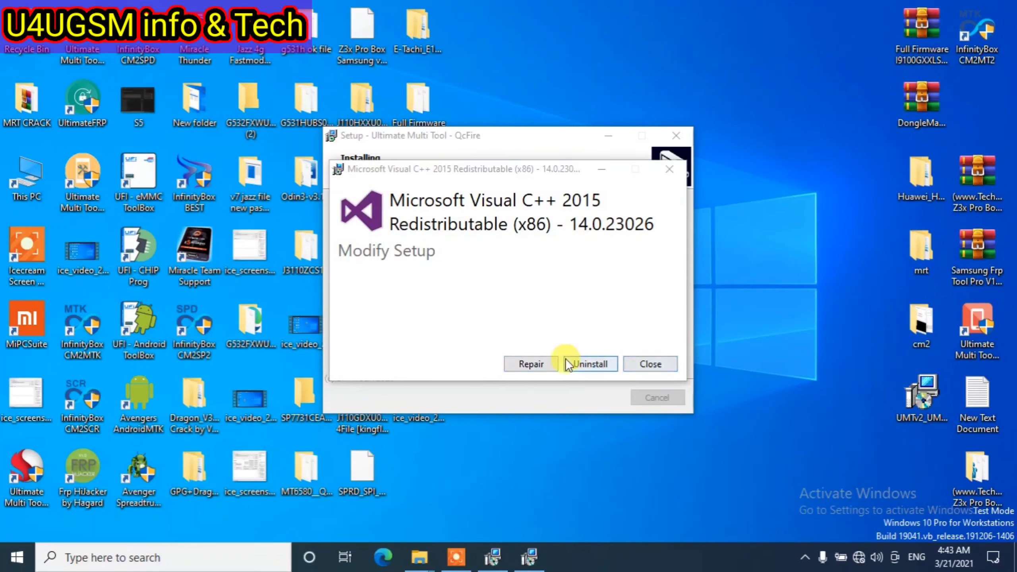
click(654, 363)
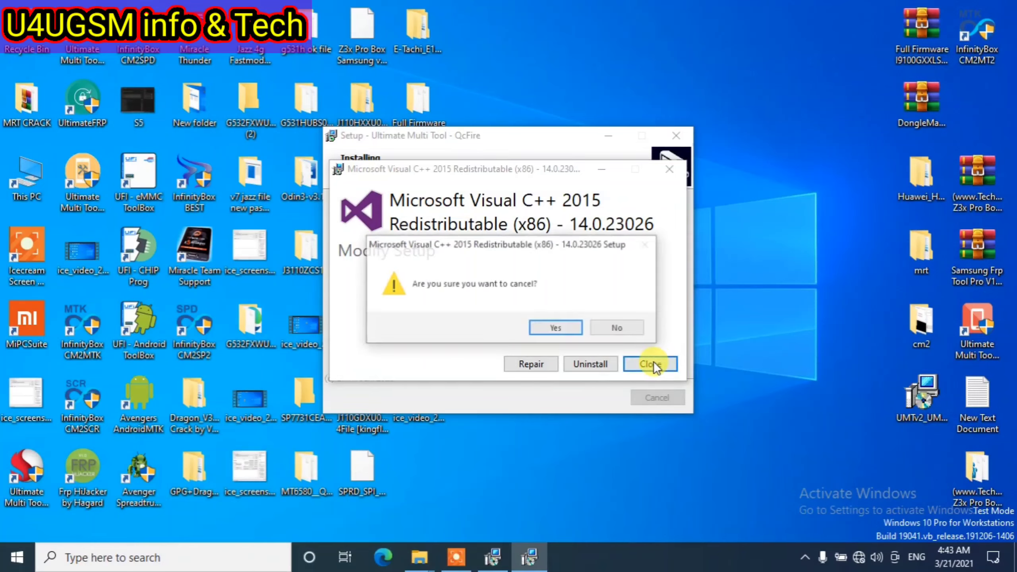
click(555, 327)
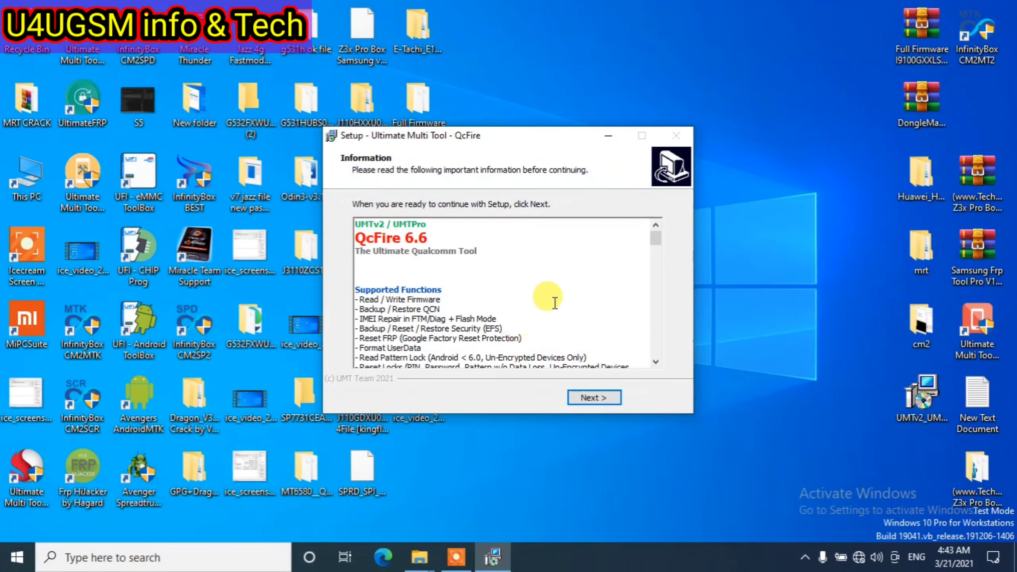
Step: Select the full QcFire 6.6 release information, and create and open a blank text document on the desktop beside the setup
mouse_move(656, 239)
mouse_down()
mouse_move(660, 287)
mouse_move(661, 237)
mouse_up()
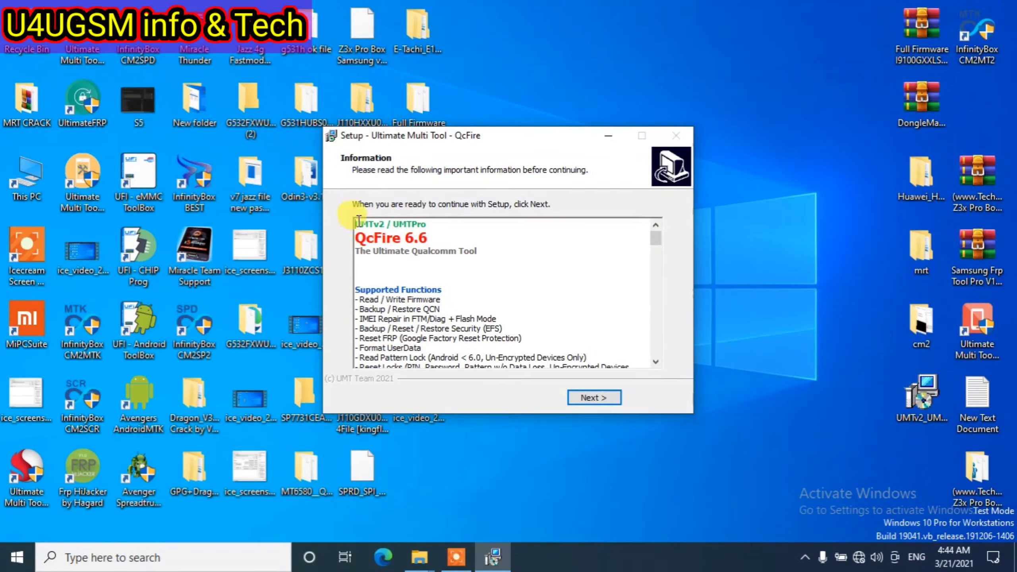
drag(356, 224, 488, 559)
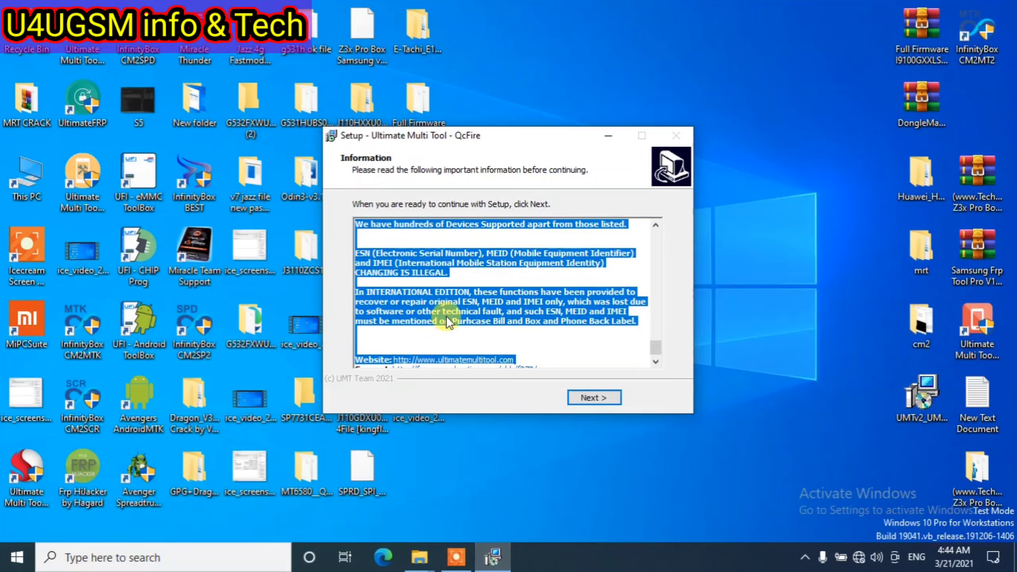
right_click(776, 363)
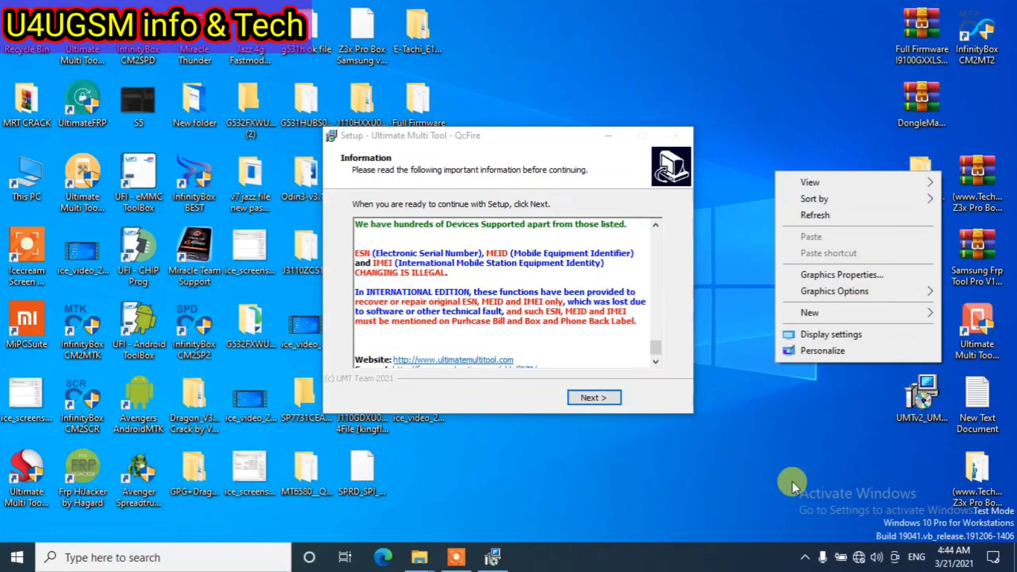
mouse_move(816, 313)
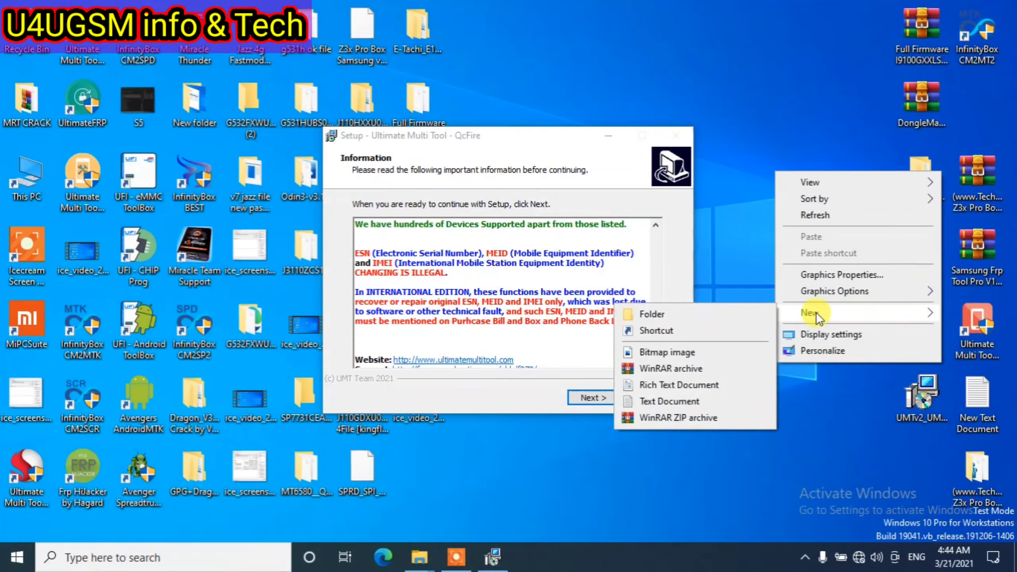
click(681, 402)
click(806, 397)
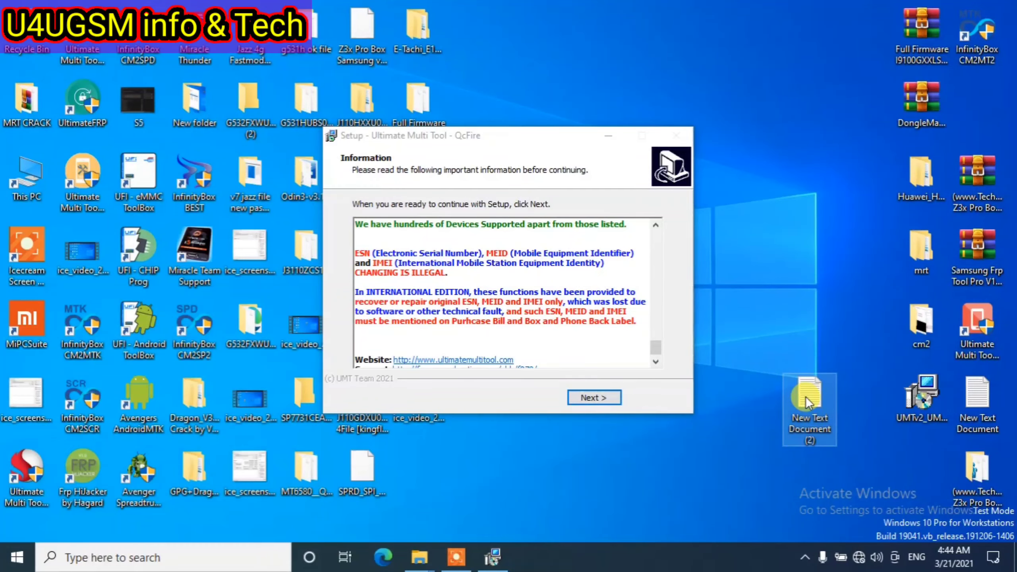
double_click(809, 390)
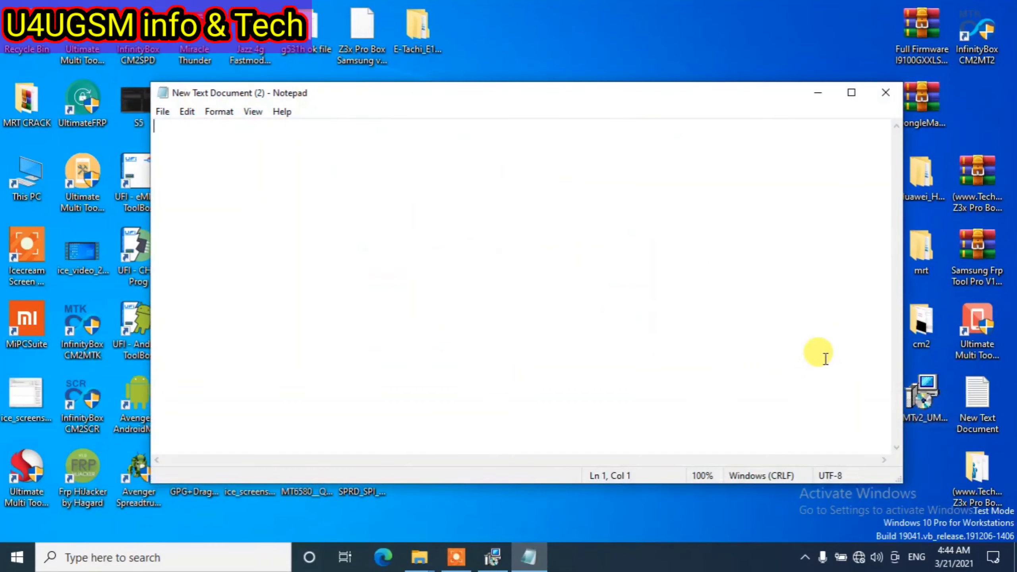
drag(584, 96, 849, 44)
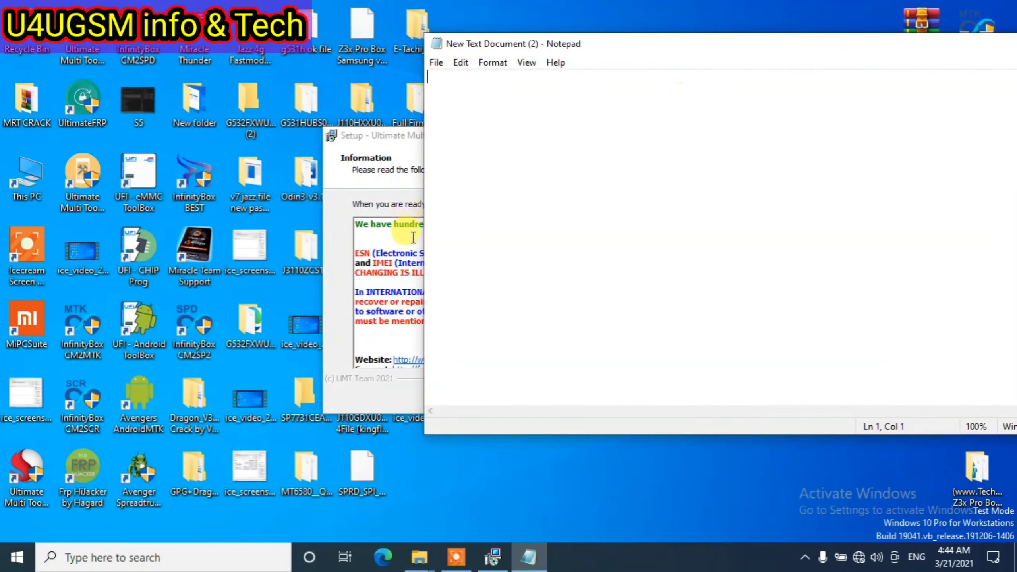
Step: Try to copy the entire QcFire 6.6 release information from the setup into the blank text document
drag(404, 227, 405, 256)
double_click(405, 255)
double_click(406, 255)
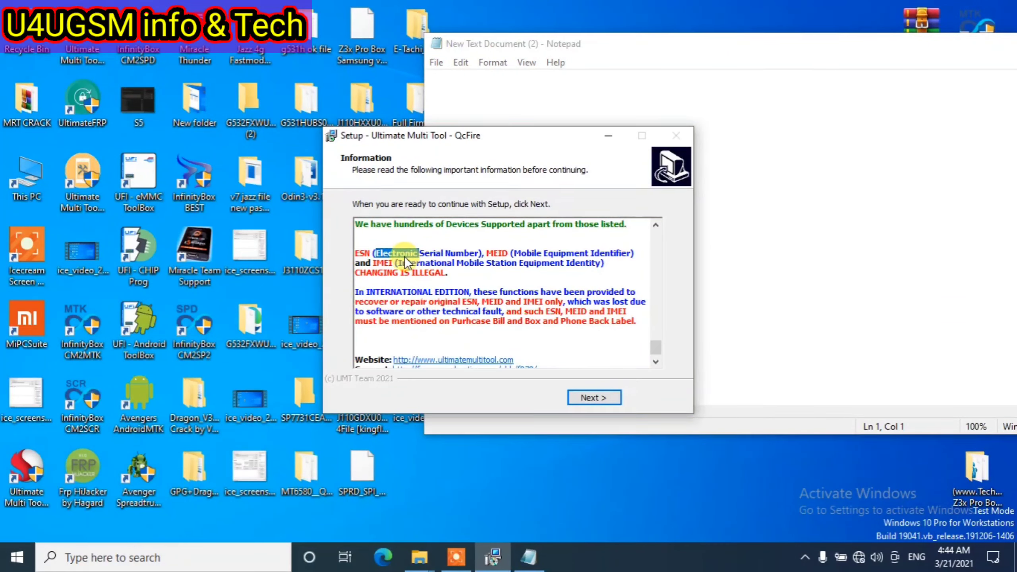
scroll(584, 354, down, 1)
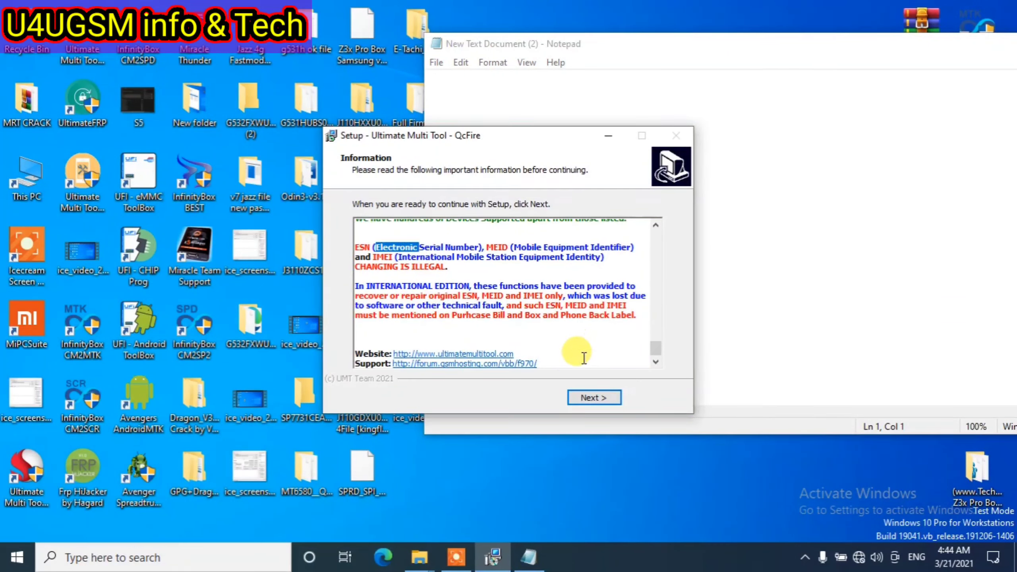
mouse_move(579, 353)
mouse_down()
mouse_move(567, 359)
mouse_move(431, 220)
mouse_move(362, 75)
mouse_move(376, 107)
mouse_up()
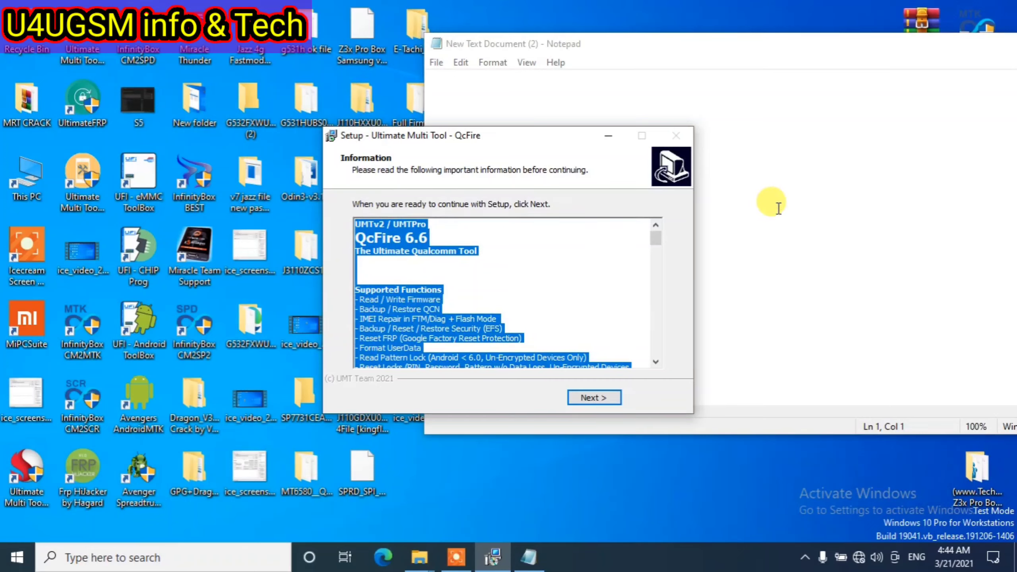
click(768, 203)
click(378, 158)
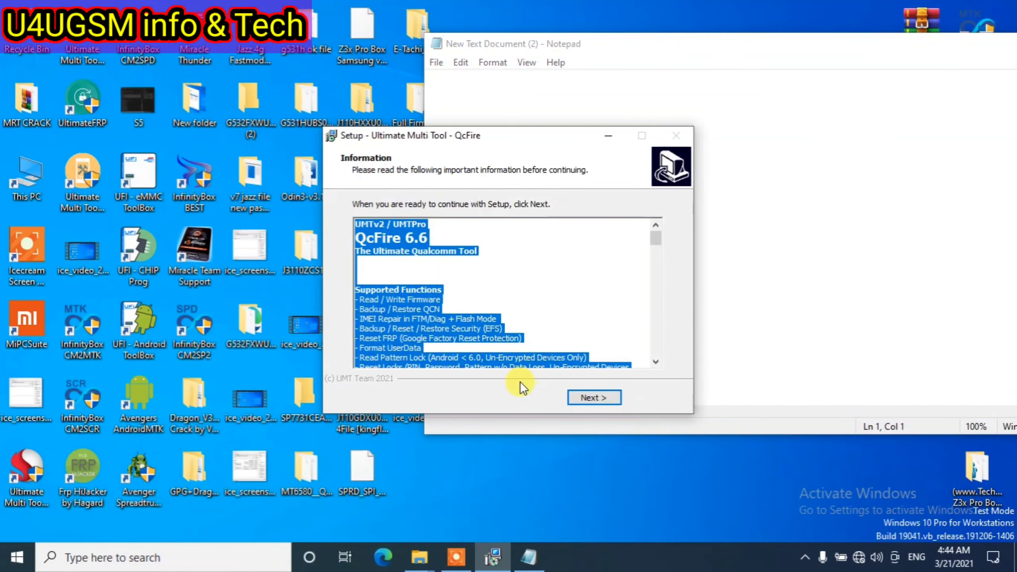
Step: Finish the QcFire setup with Run QcFire v6.6 enabled and minimize the blank text document
click(594, 398)
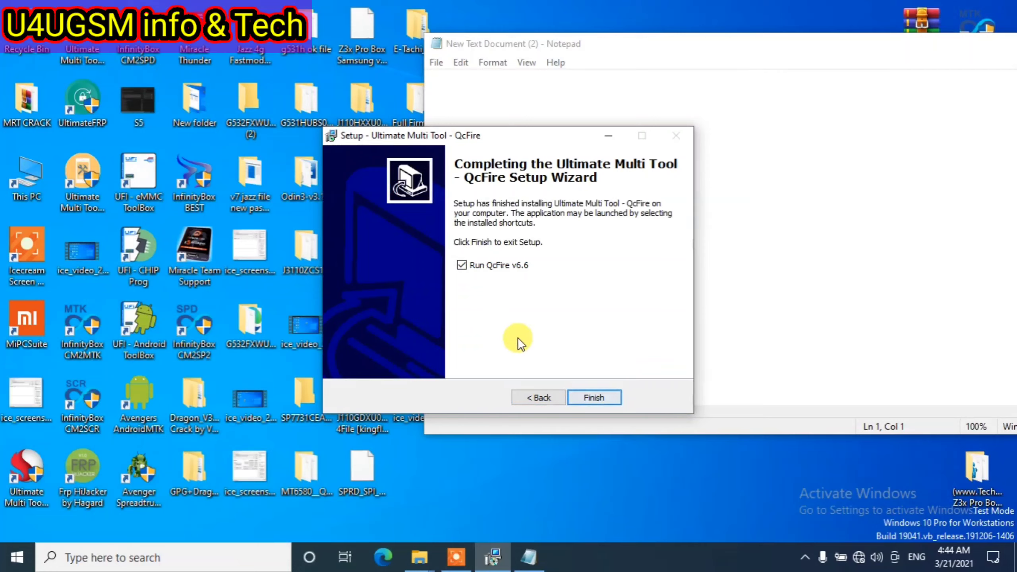
click(588, 393)
right_click(954, 44)
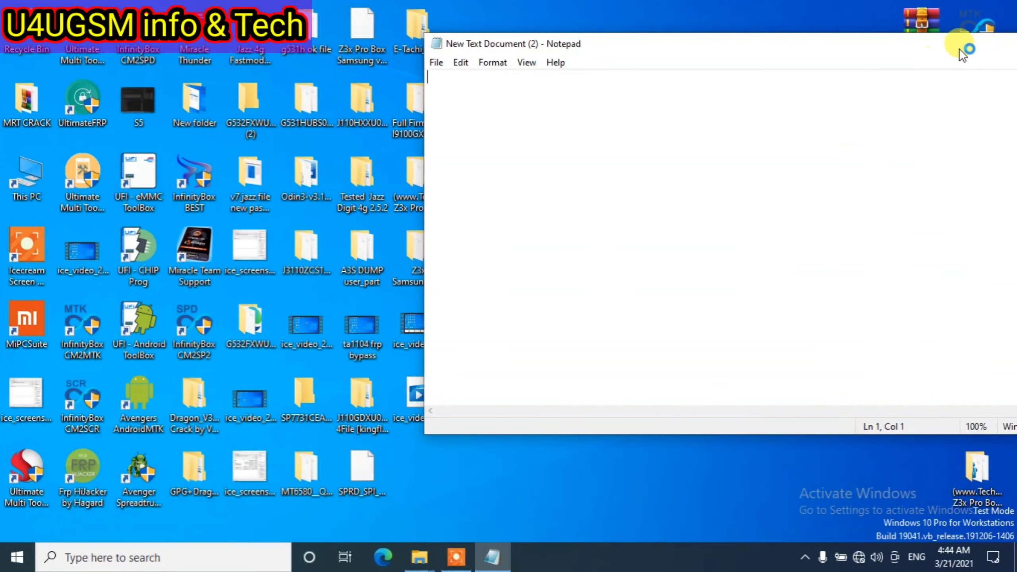
drag(963, 45, 774, 130)
click(821, 127)
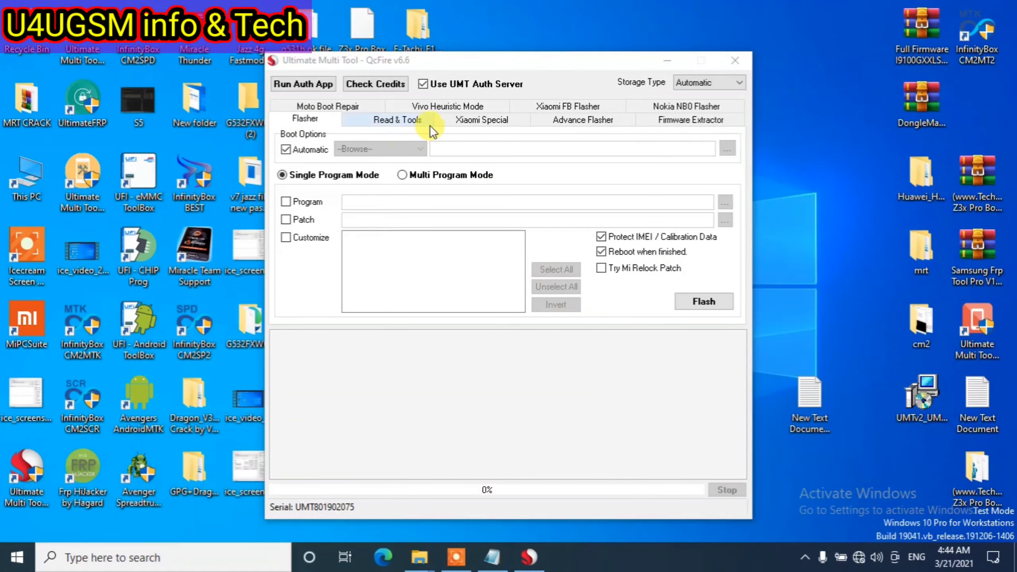
Step: Set the brand to Vivo for the read and tool functions and examine the supported Vivo models from S1 Pro to Z1
click(377, 122)
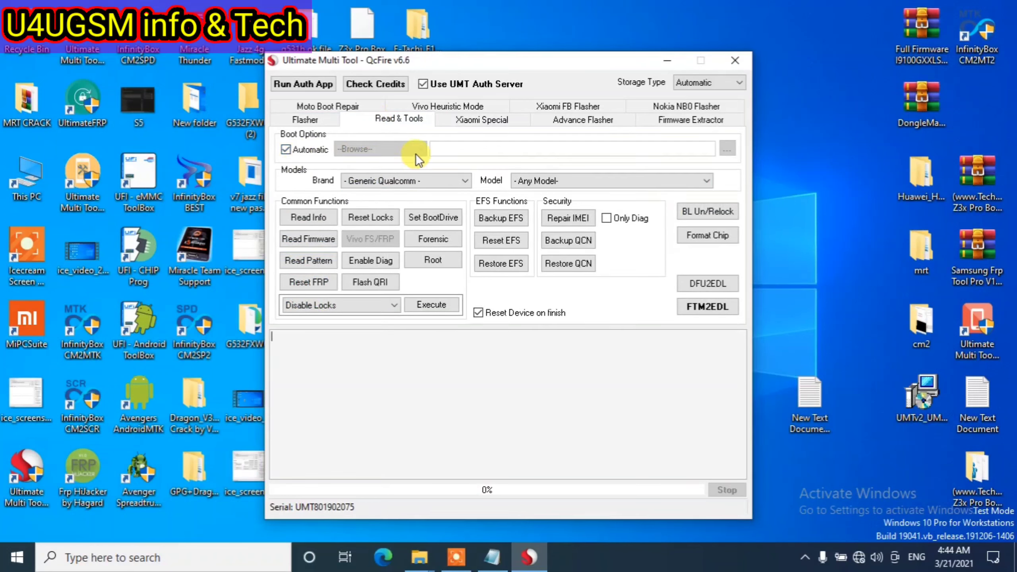
click(407, 176)
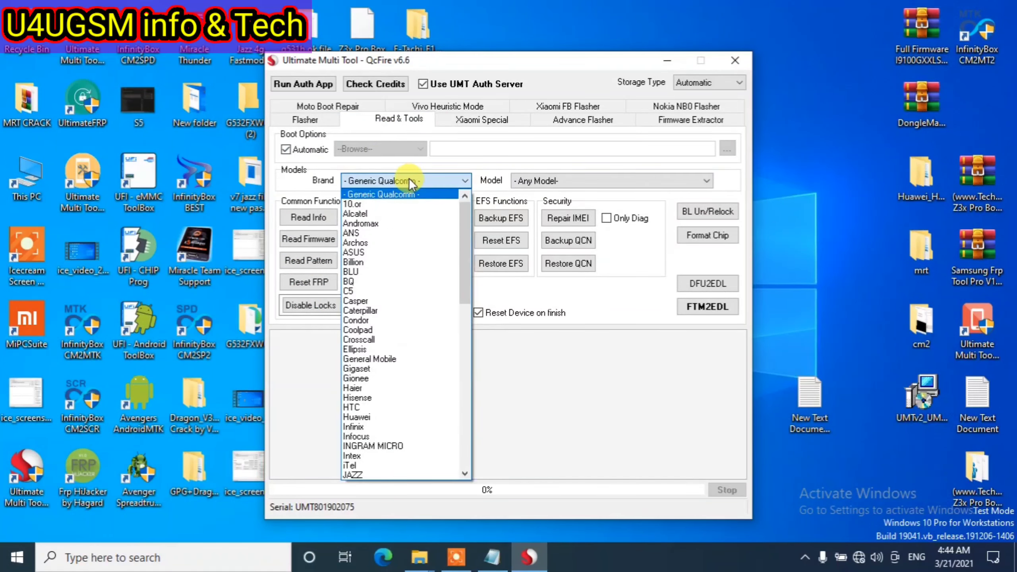
key(v)
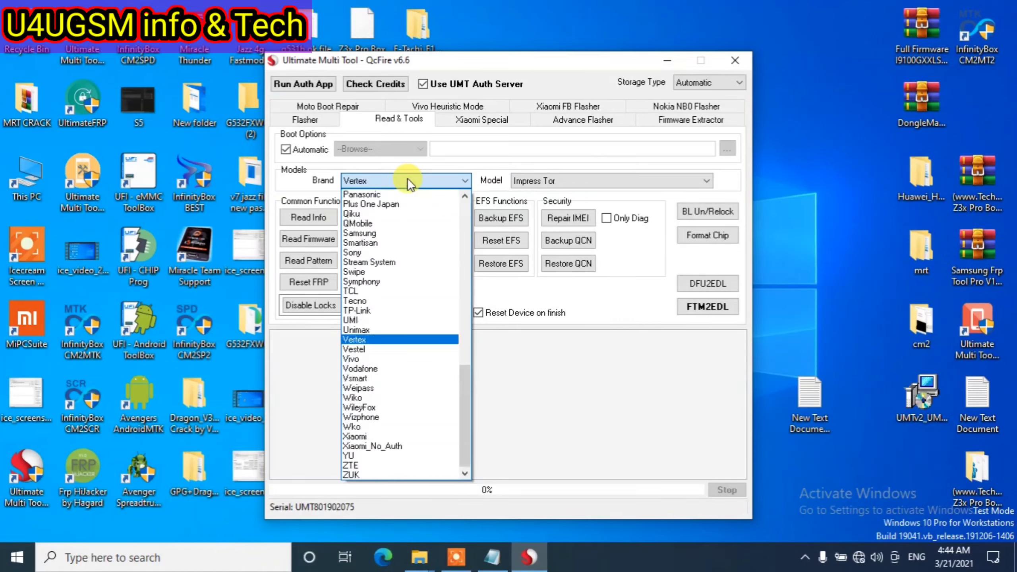
click(388, 359)
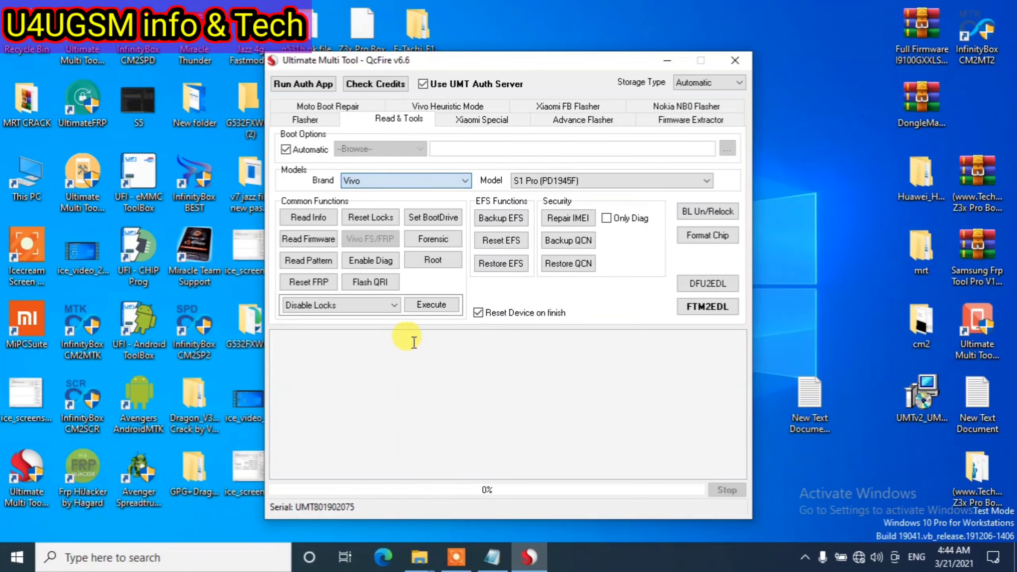
click(610, 187)
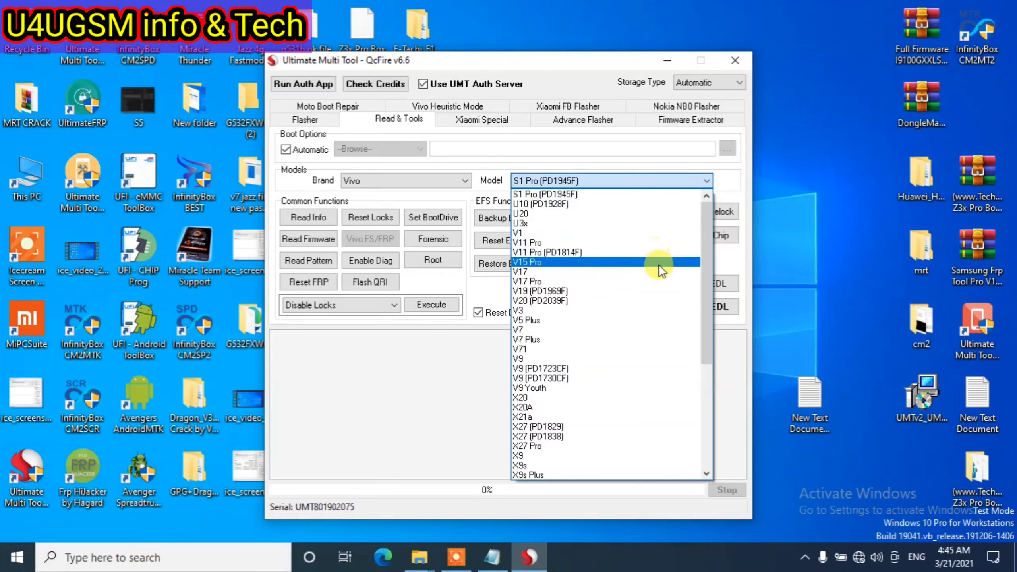
scroll(661, 271, down, 6)
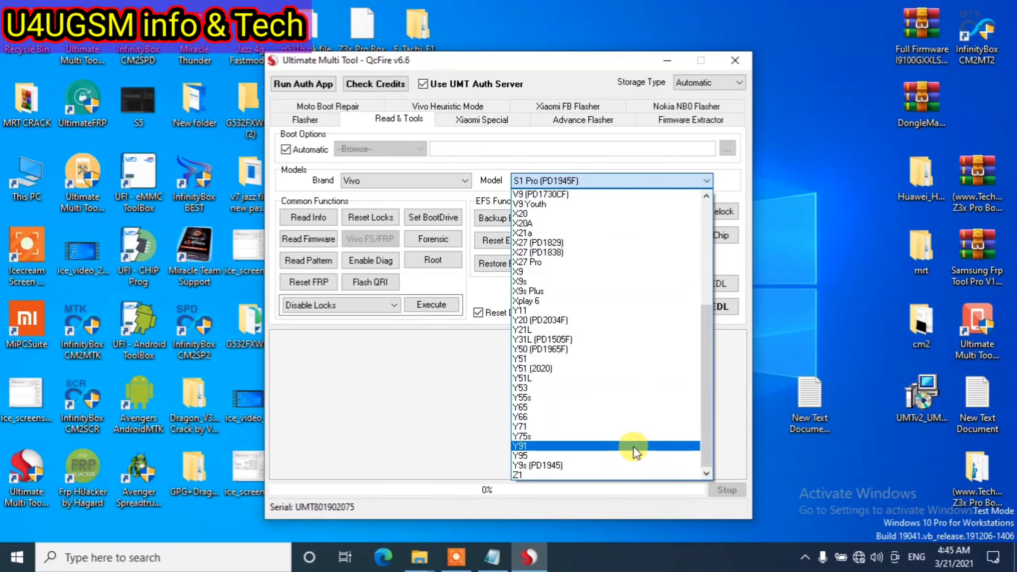
scroll(652, 250, up, 6)
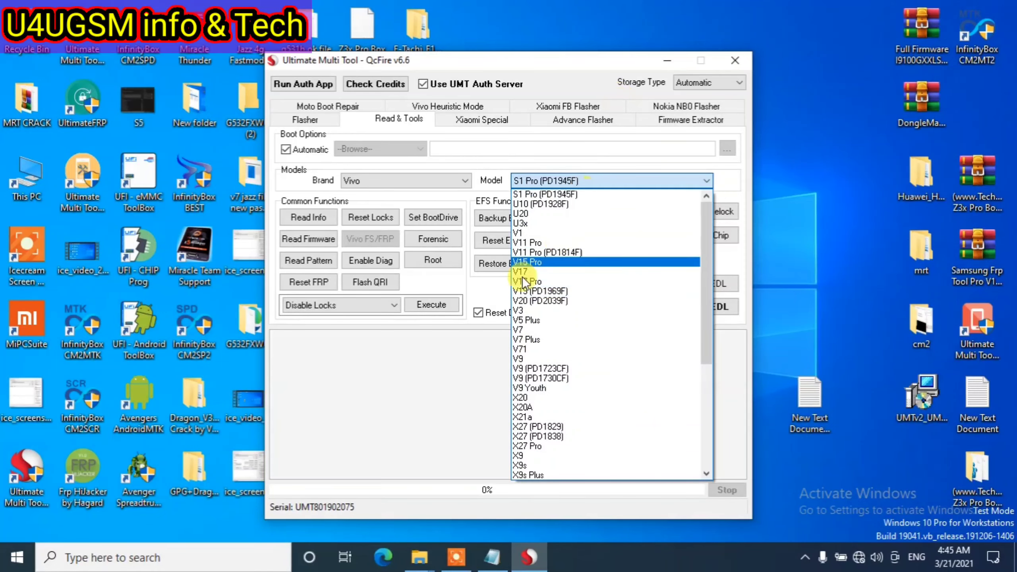
click(424, 364)
Step: Switch the brand to Oppo and examine its list of supported models
click(404, 179)
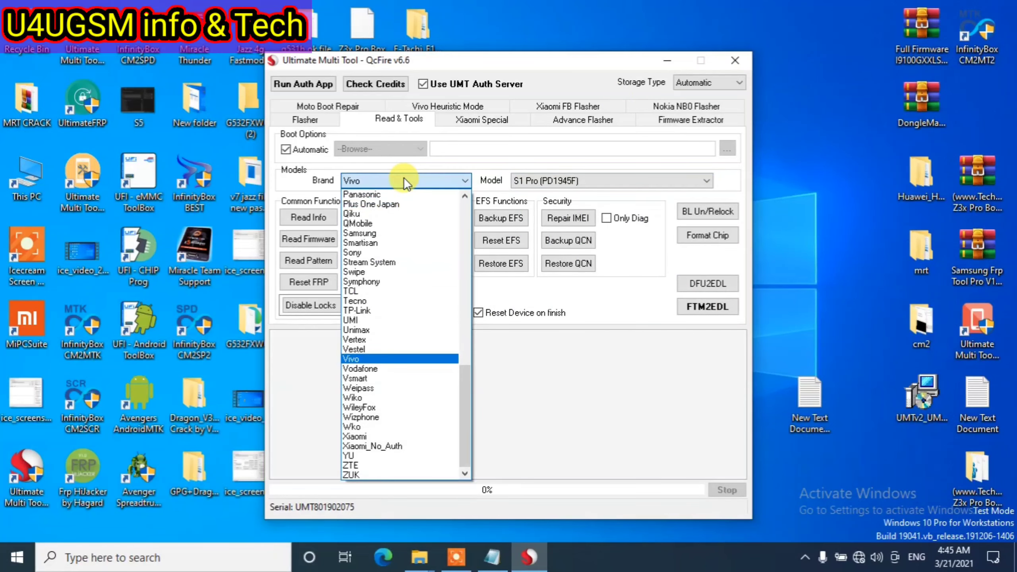
key(o)
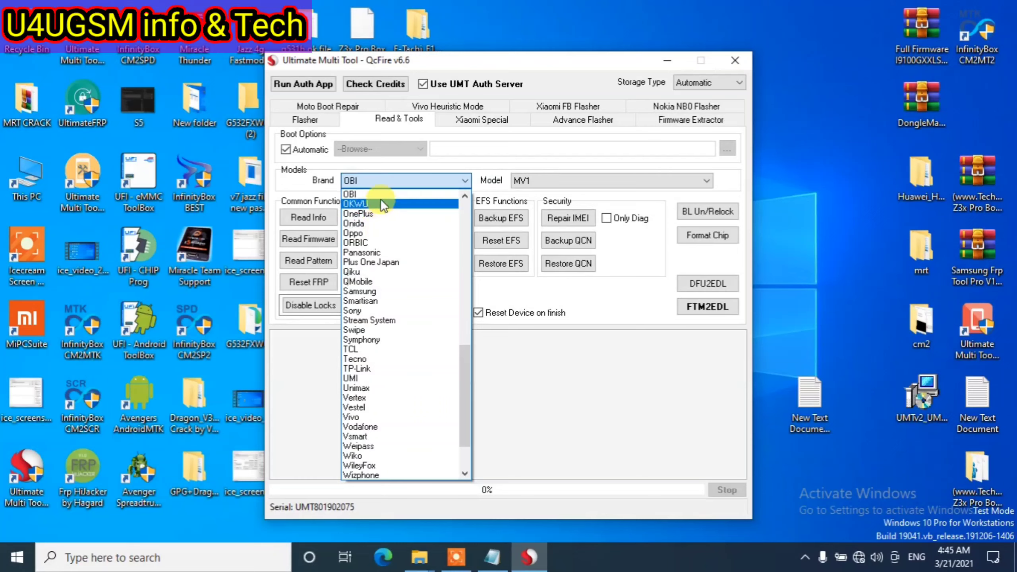
click(372, 234)
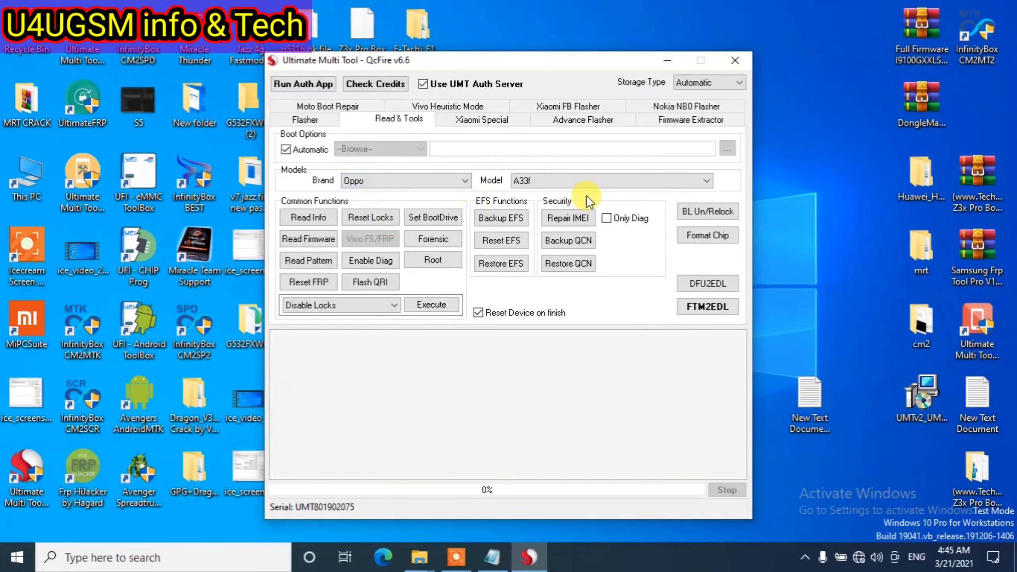
click(606, 182)
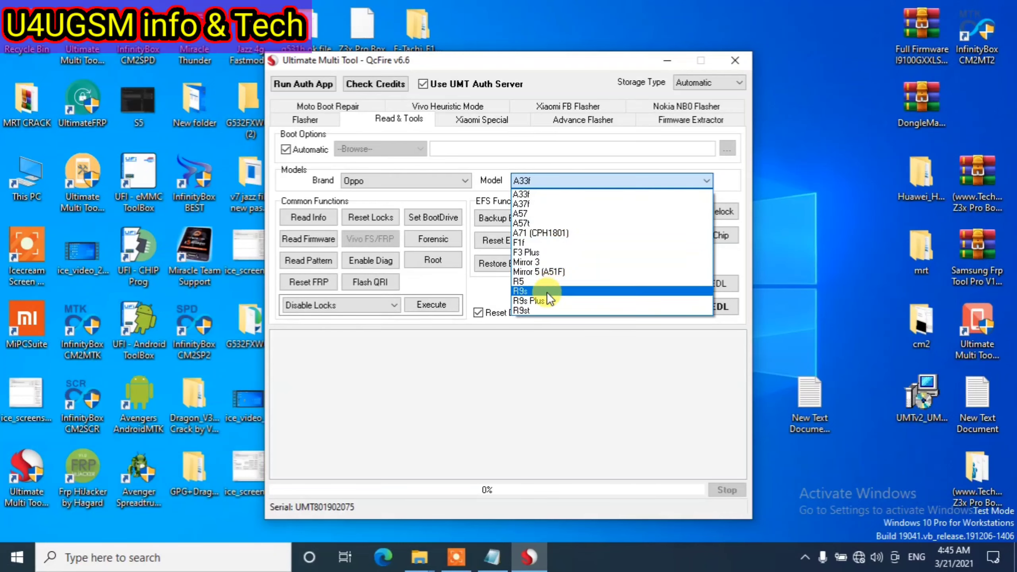
click(495, 363)
Step: Switch the brand to Huawei and examine its supported models down to the end of the list
click(372, 181)
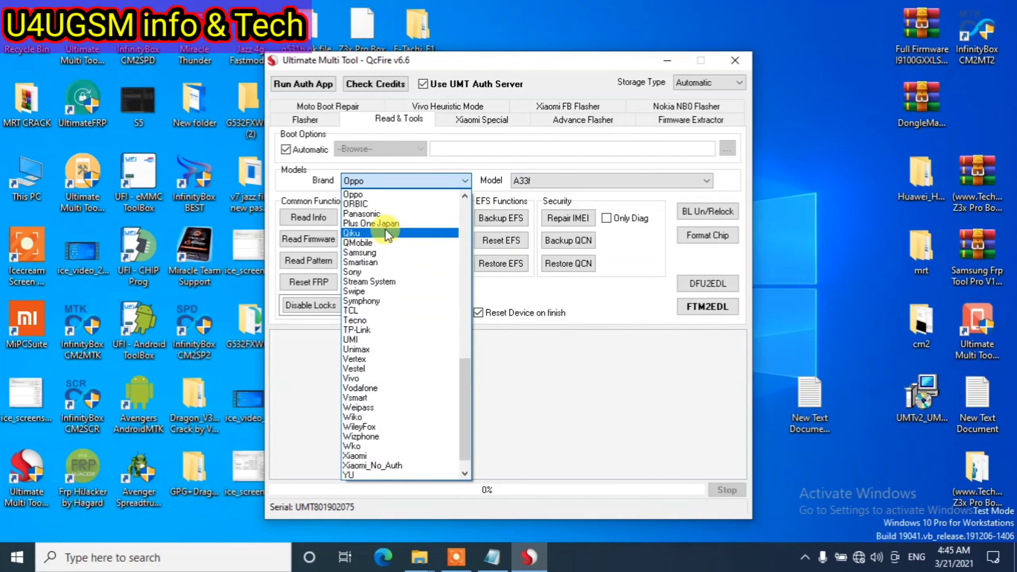
key(e)
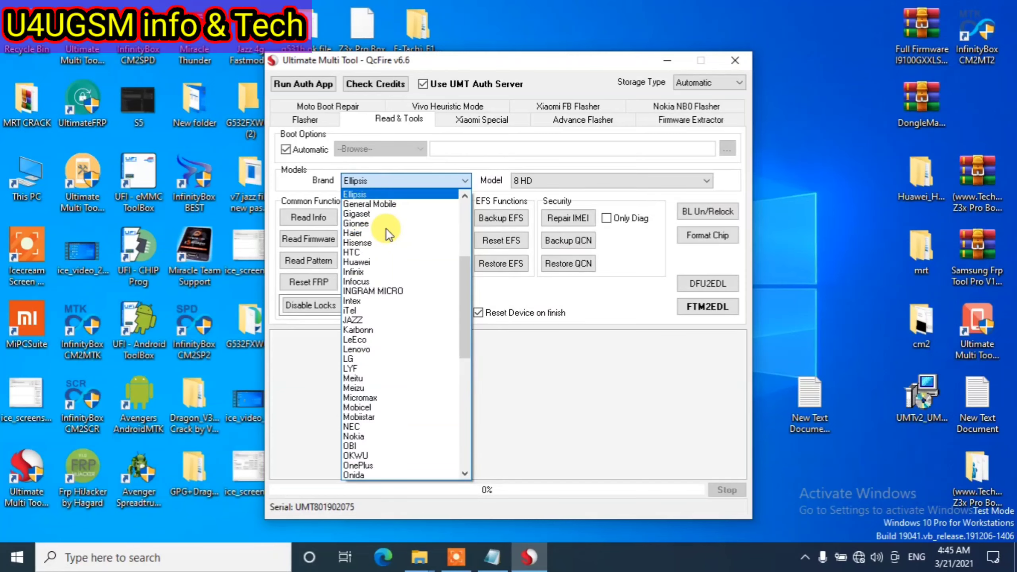
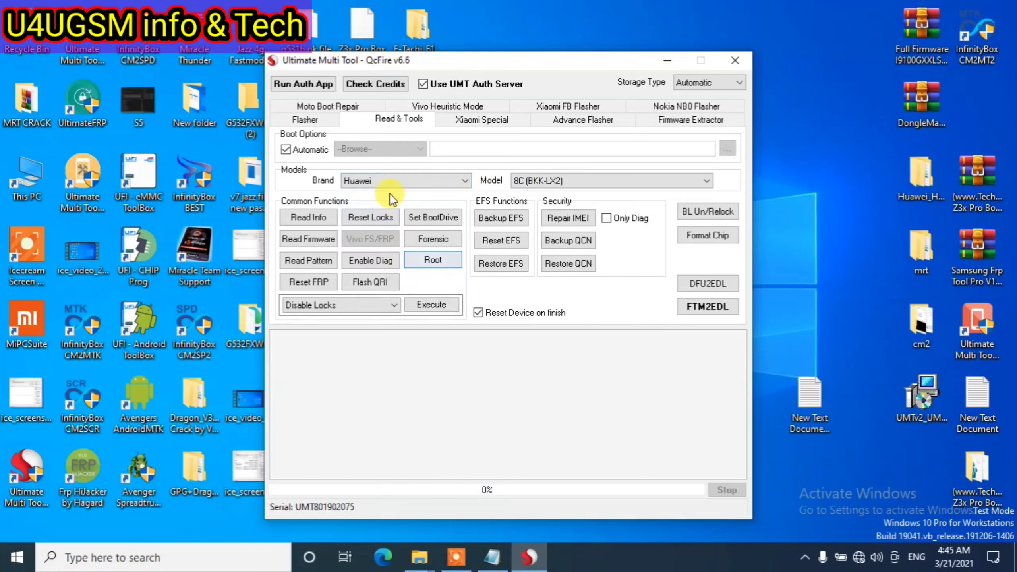
click(581, 181)
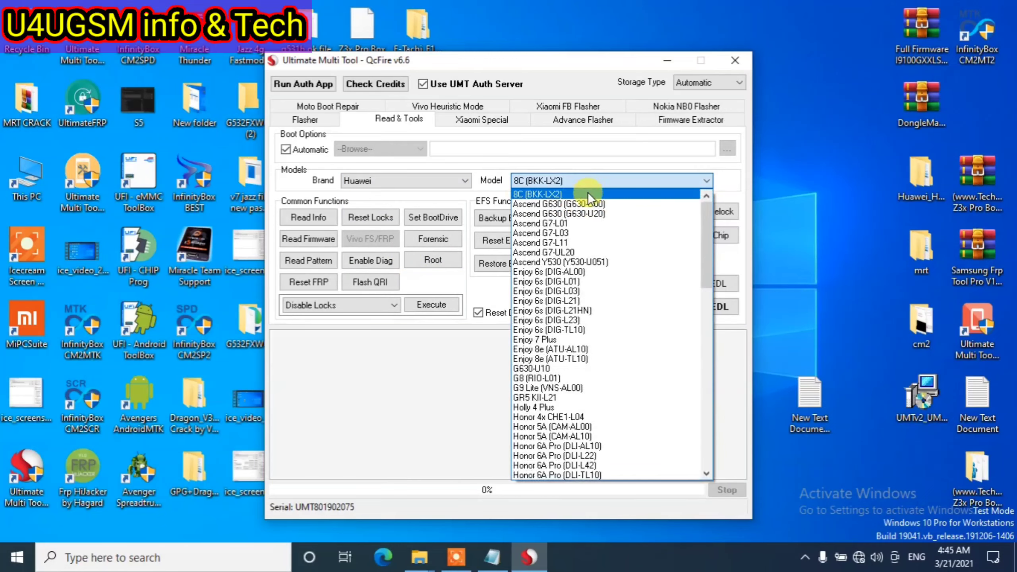
scroll(619, 348, down, 20)
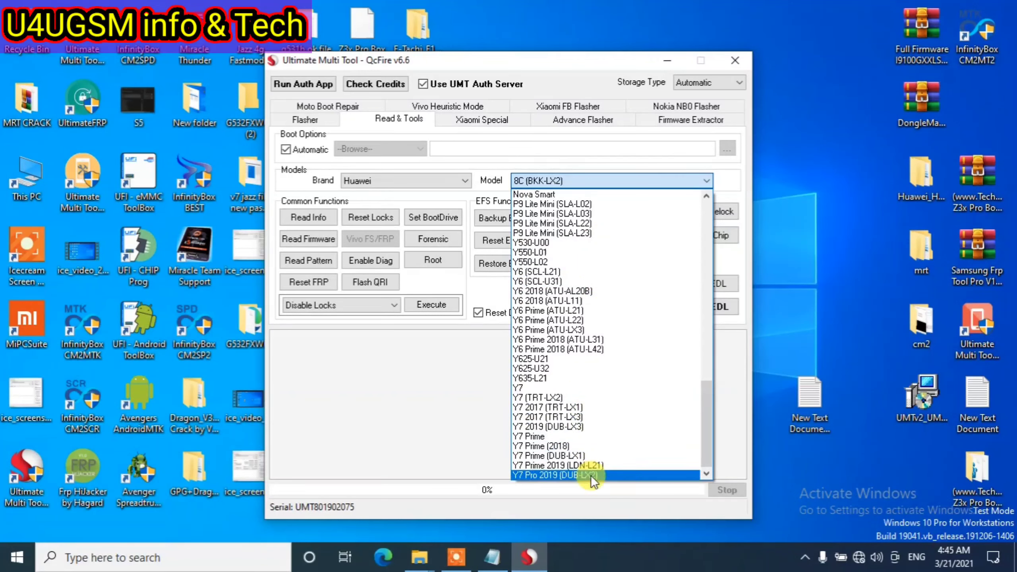
click(401, 180)
Step: Switch the brand to Samsung and examine its list of supported models
click(400, 180)
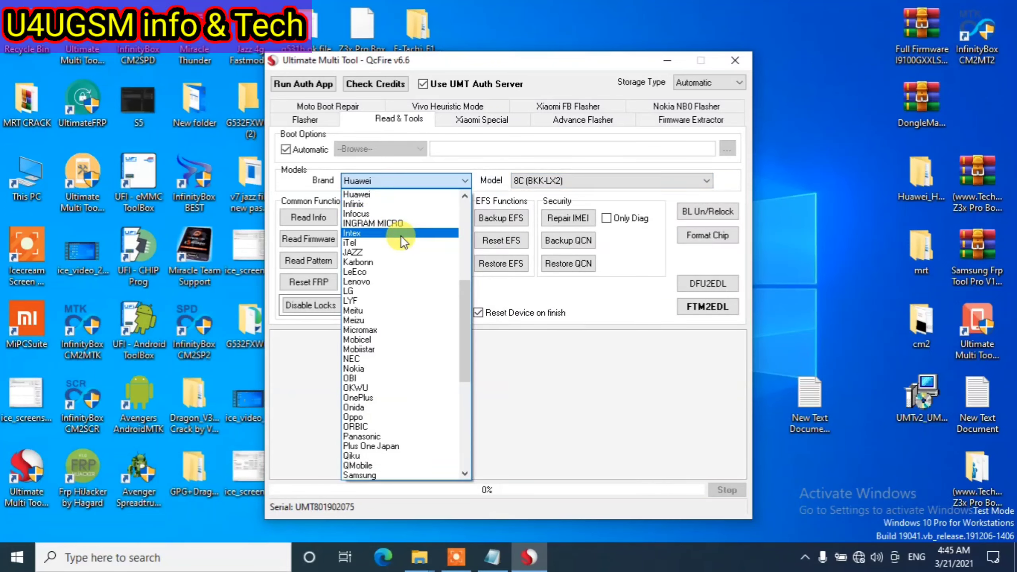
key(s)
click(416, 178)
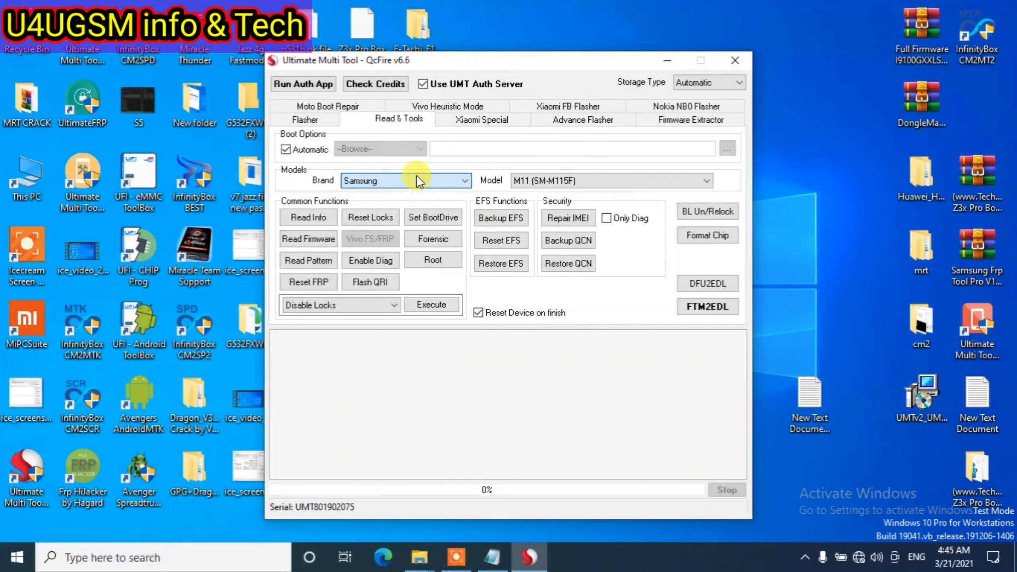
click(600, 182)
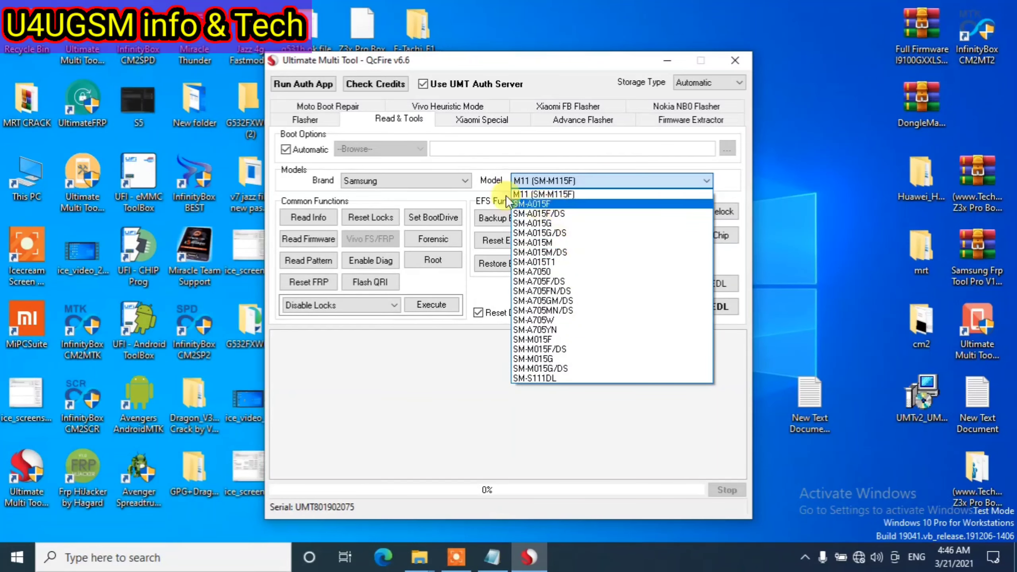
Step: Switch the brand to QMobile and show its list of supported models
click(432, 175)
key(q)
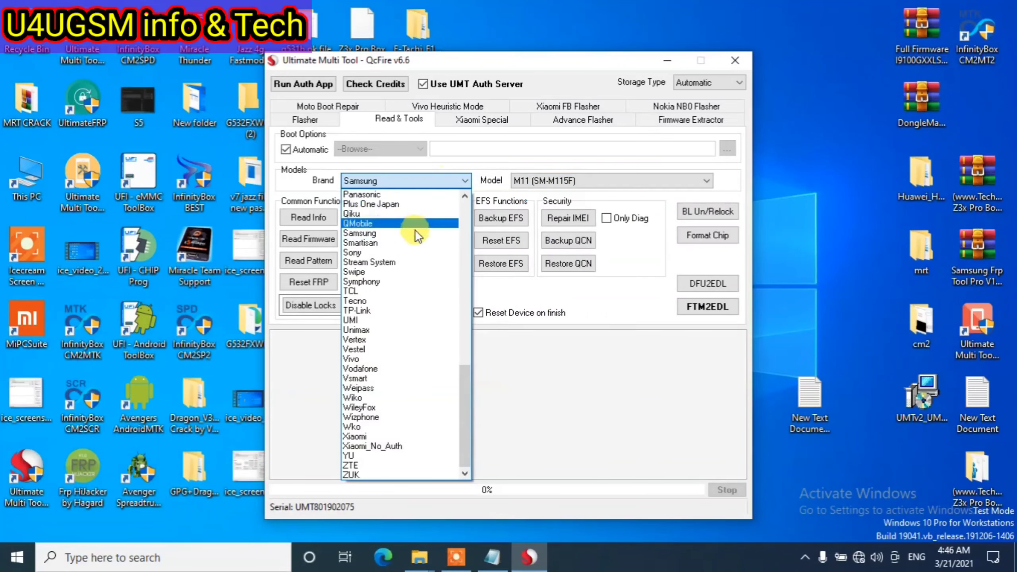
click(406, 223)
click(586, 185)
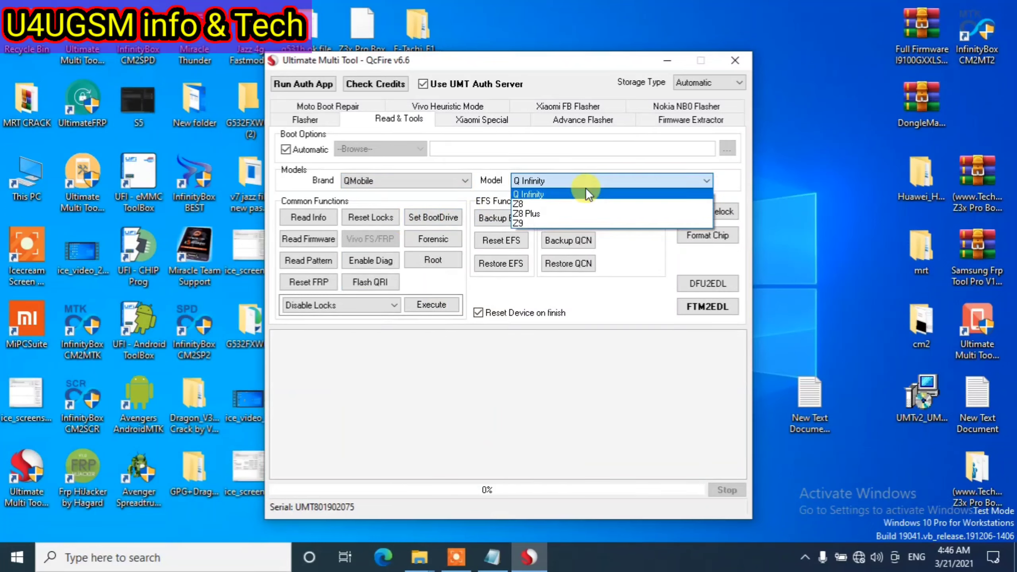
Step: Switch the brand to Andromax and show its list of supported models
click(369, 174)
click(375, 180)
scroll(389, 269, up, 2)
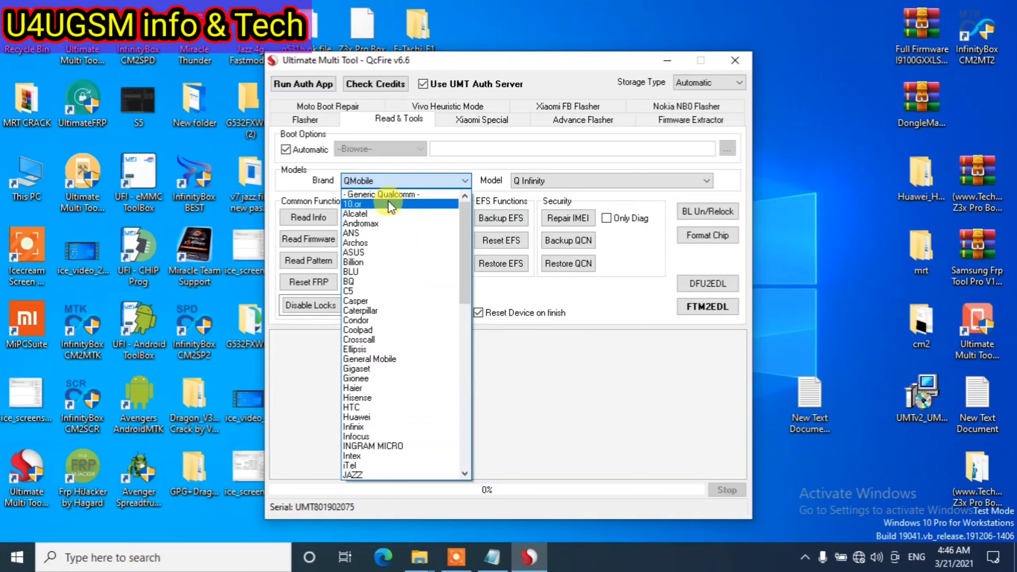
click(390, 224)
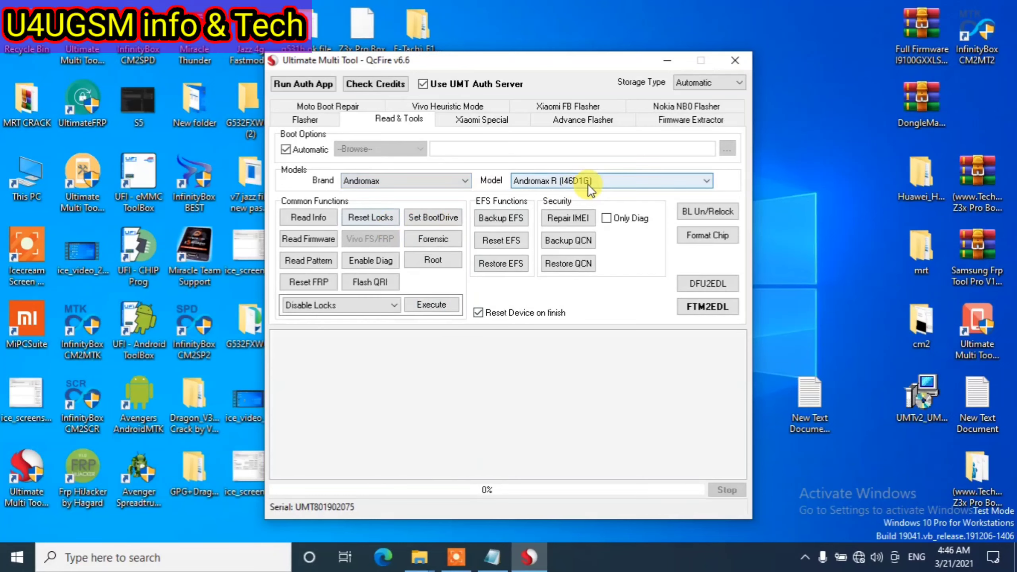
click(588, 184)
Step: Switch the brand to Gionee and examine its list of supported models
click(395, 183)
click(396, 183)
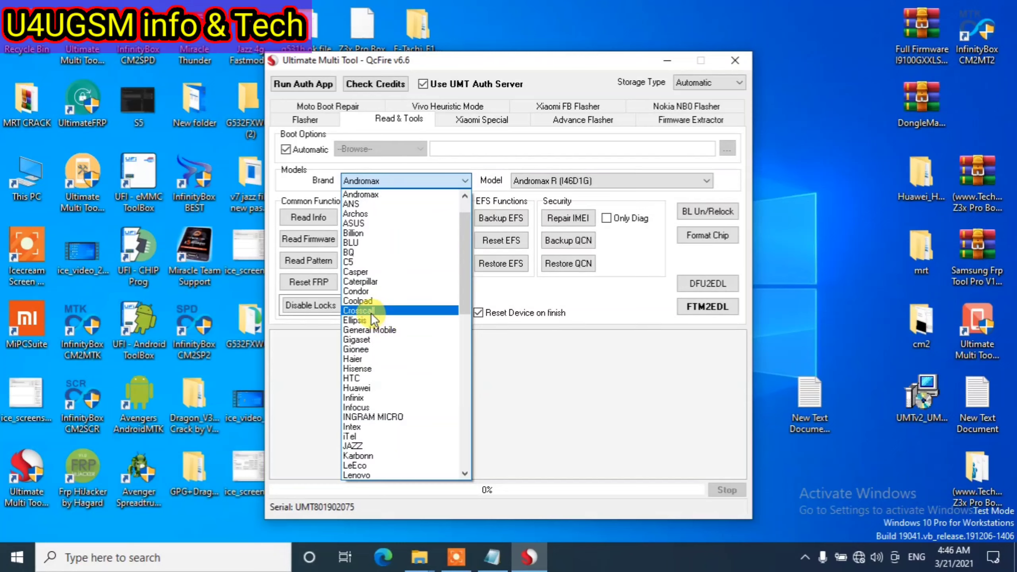
click(367, 345)
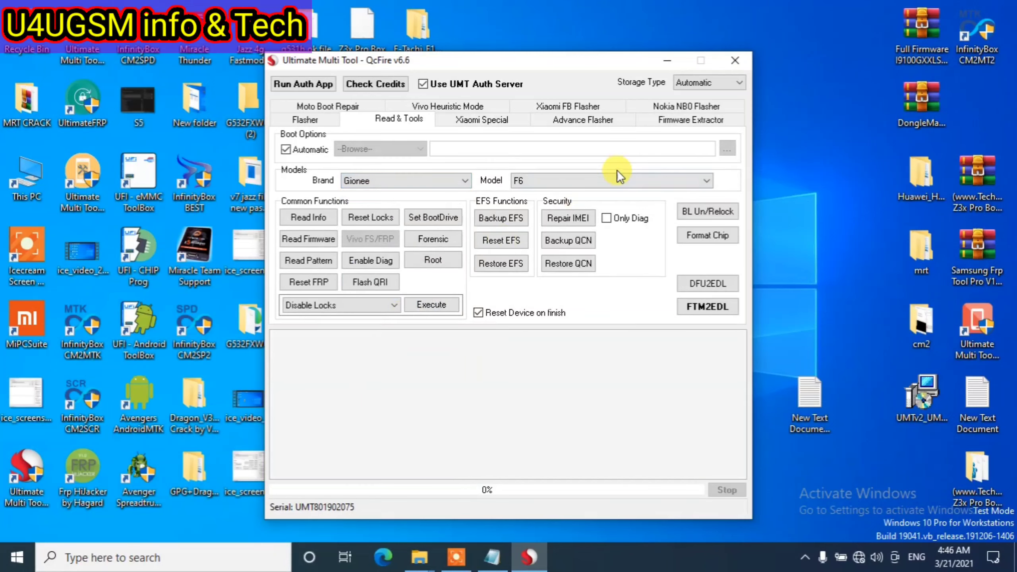
click(618, 182)
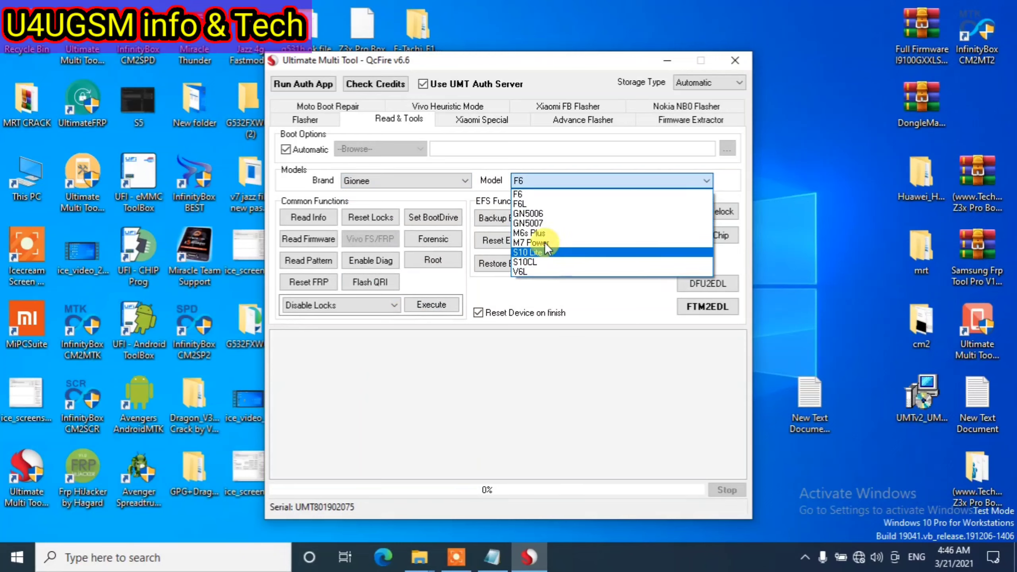
Step: Switch the brand to Infinix and examine its list of supported models
click(417, 178)
click(418, 182)
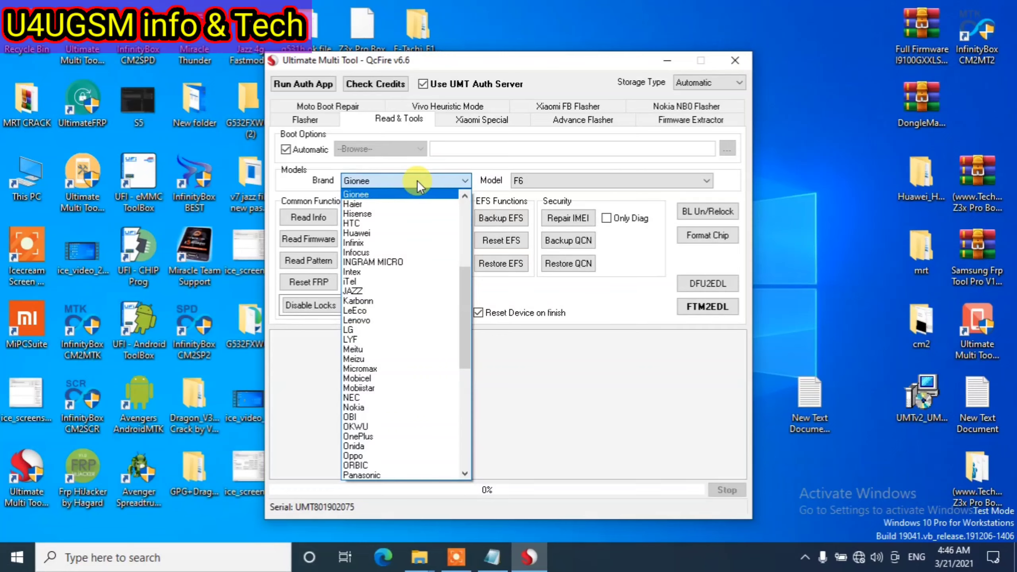
click(421, 241)
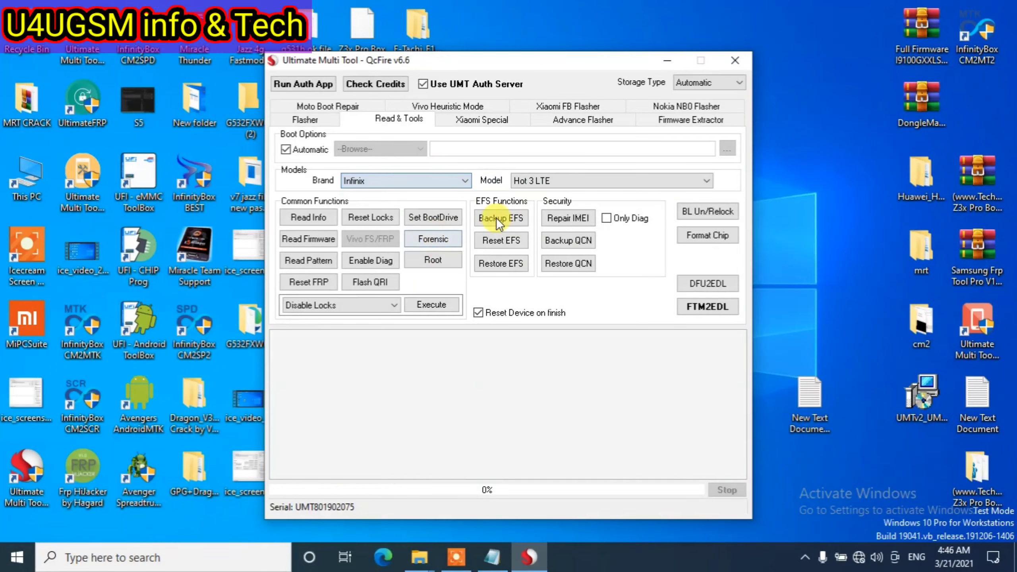
click(563, 183)
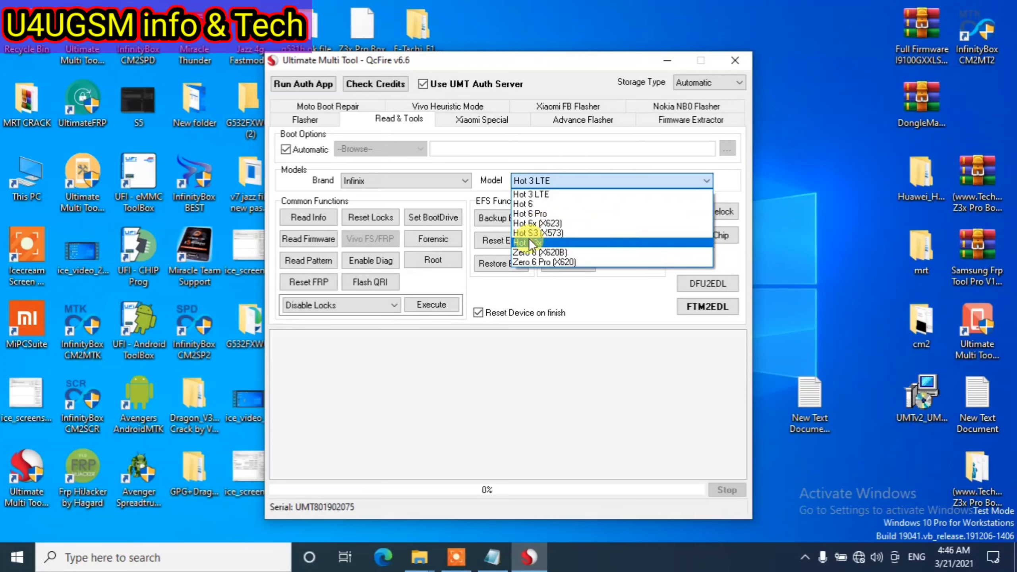
Step: Switch the brand to Lenovo and examine its full list of supported phone and tablet models
click(357, 181)
click(360, 182)
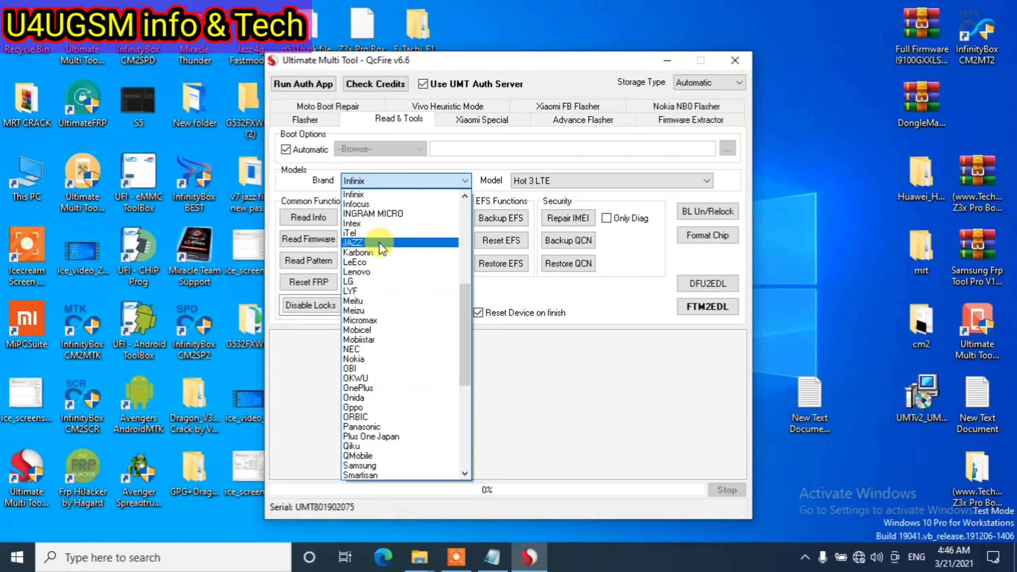
click(386, 271)
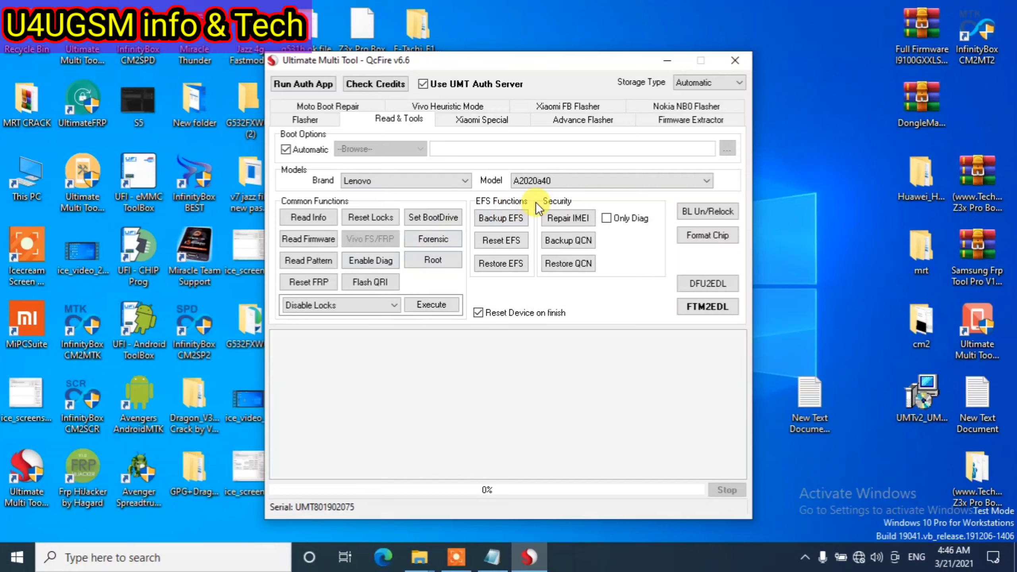
click(560, 187)
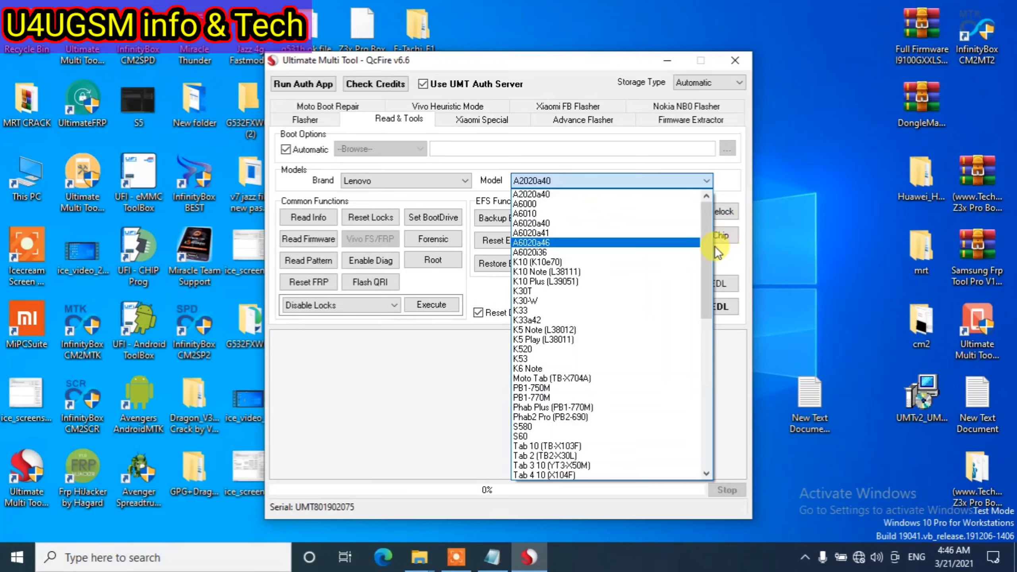
drag(706, 252, 688, 419)
scroll(660, 379, up, 12)
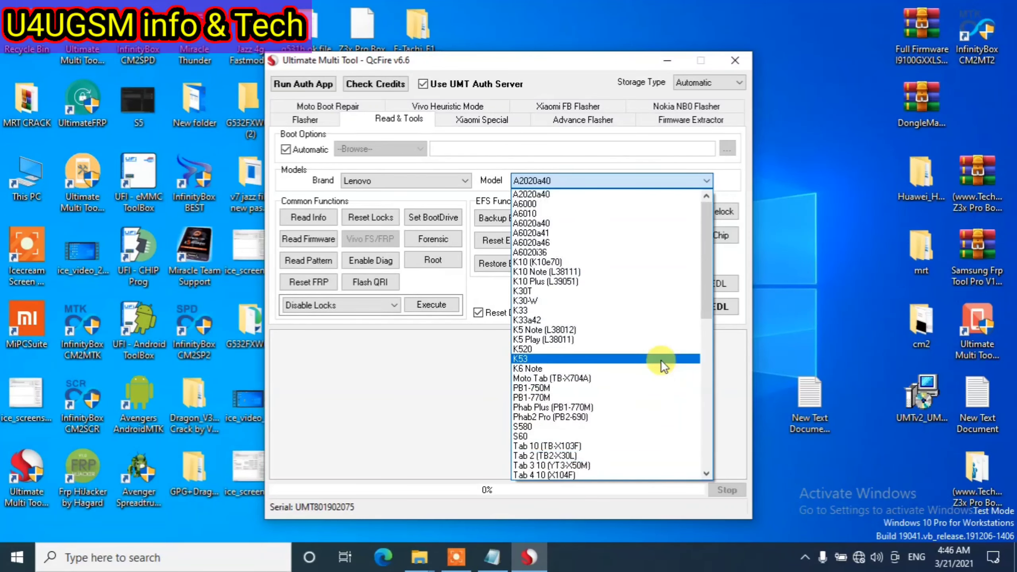
scroll(626, 297, down, 13)
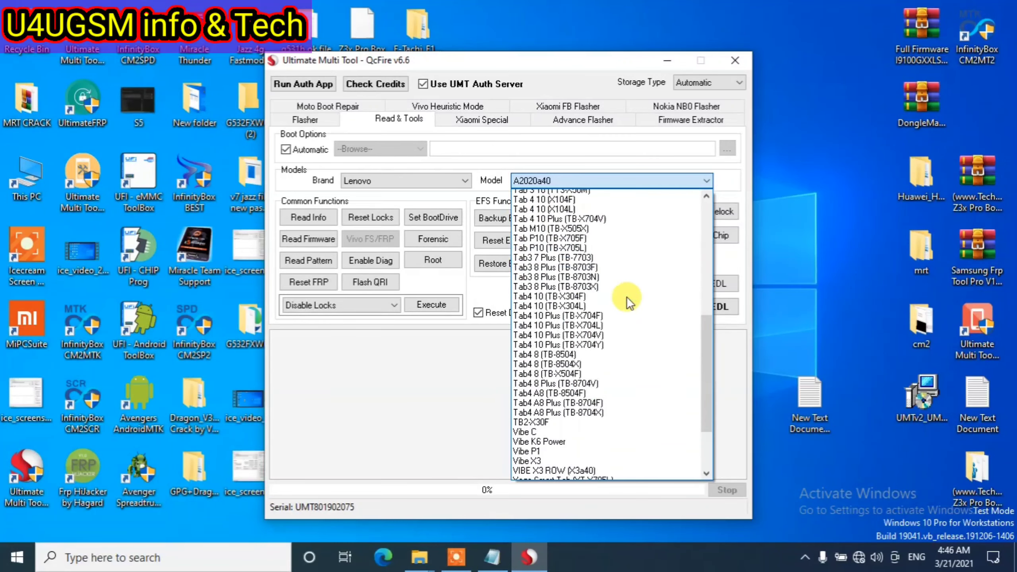
click(421, 417)
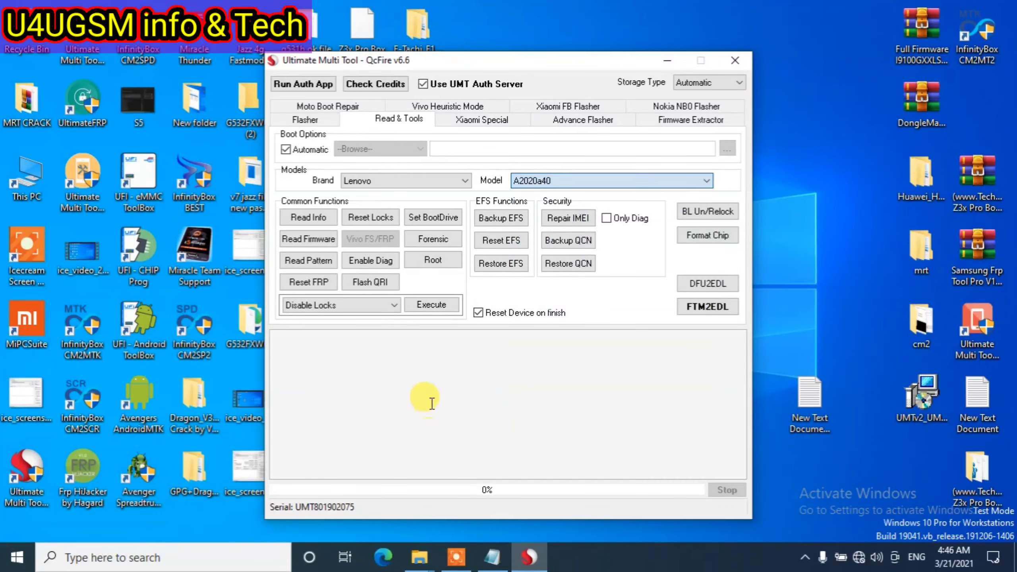
Step: Switch the brand to Nokia and examine its list of supported models
click(408, 179)
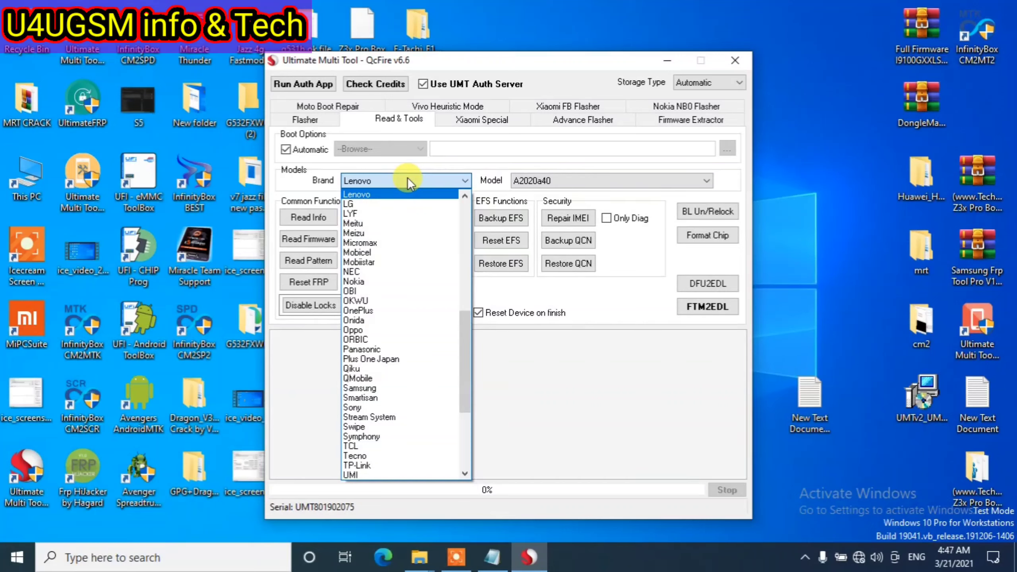
click(394, 282)
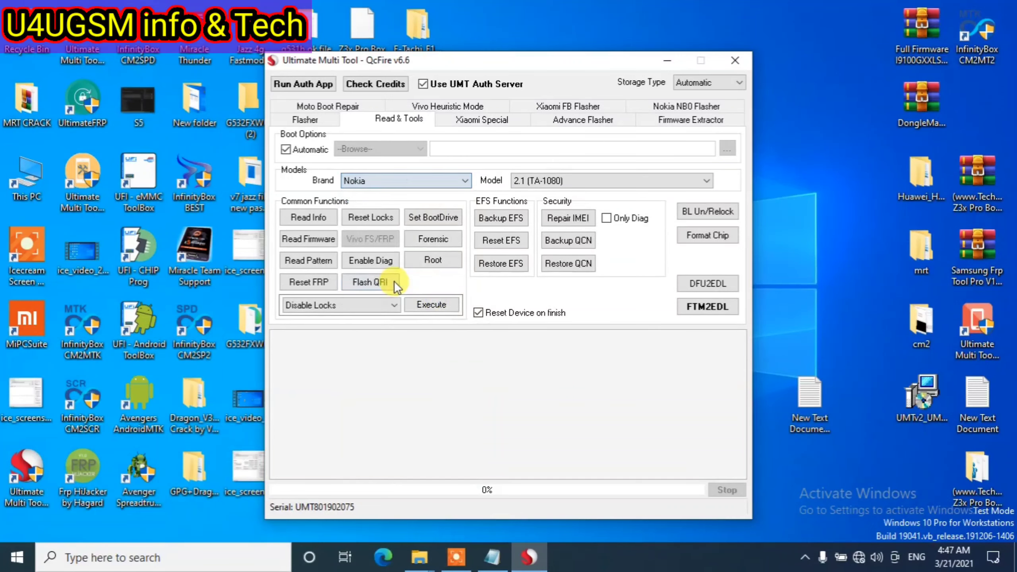
click(565, 185)
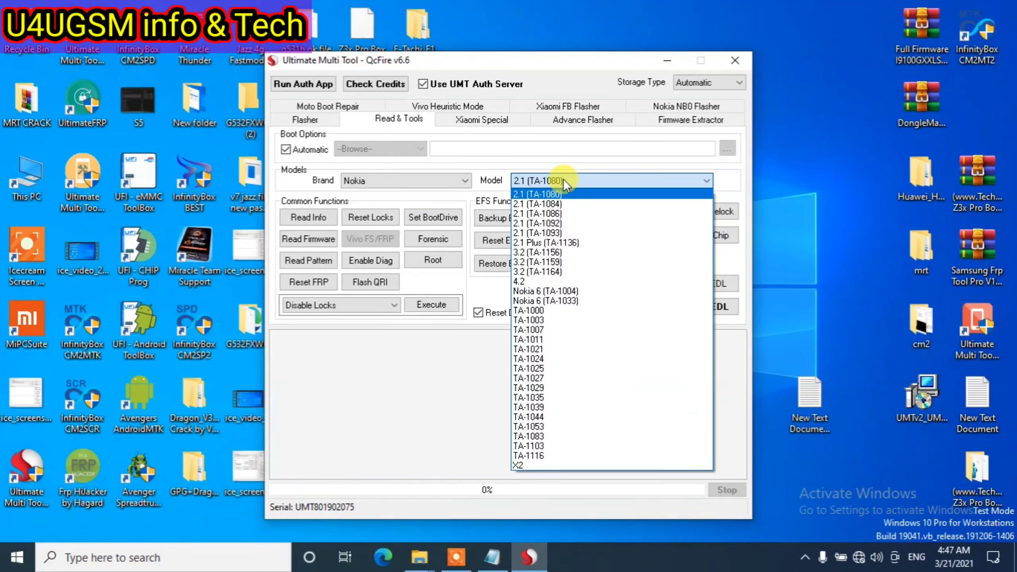
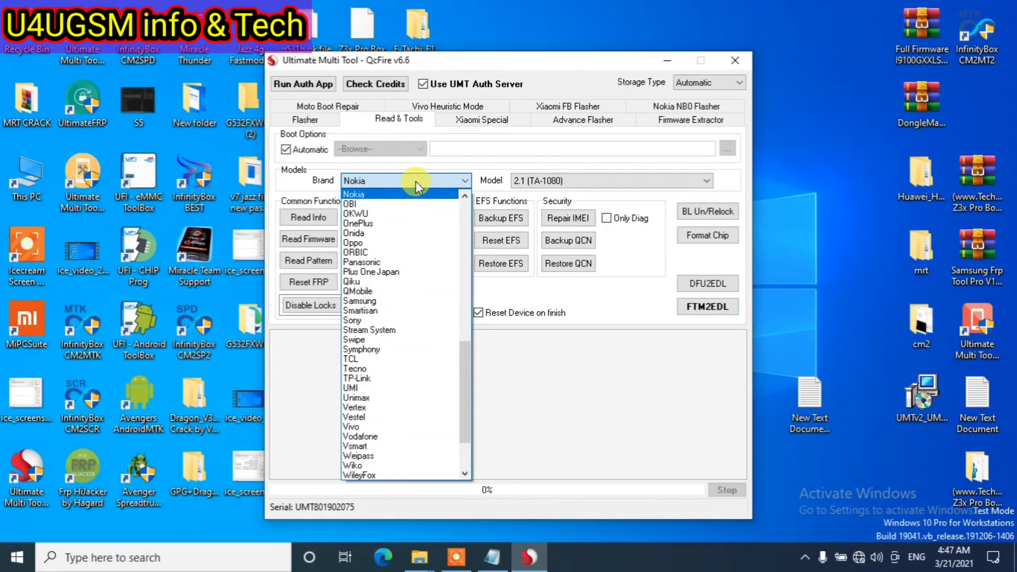
Step: Switch the brand to OnePlus and examine its list of supported models
click(412, 223)
click(541, 180)
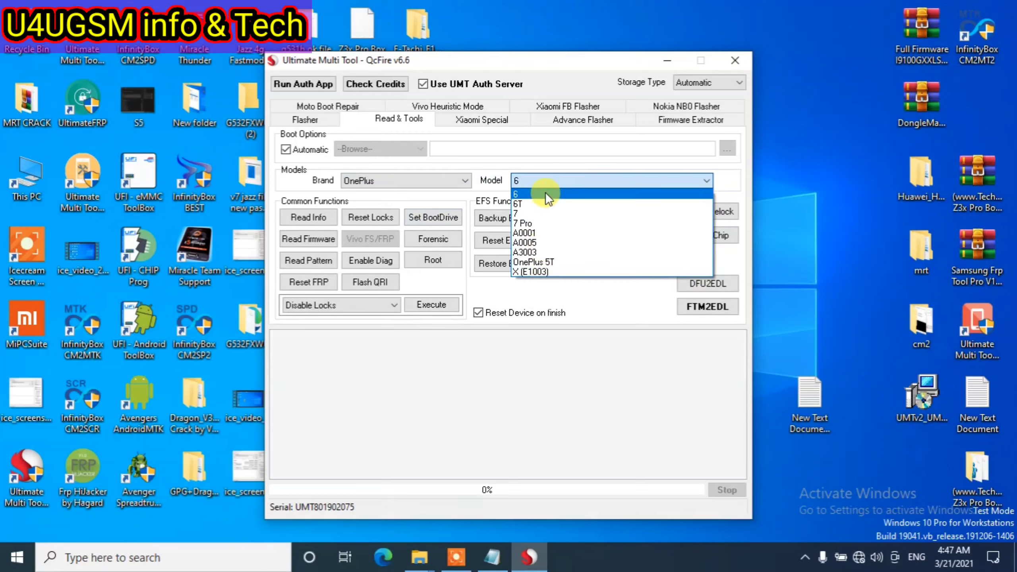
click(382, 186)
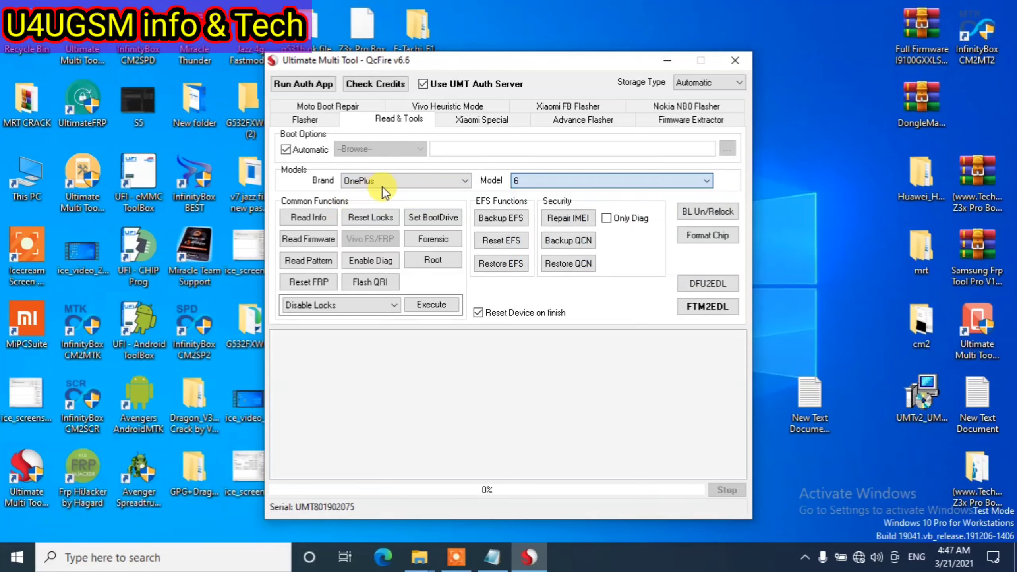
Step: Switch the brand to Sony and show its supported models
click(382, 186)
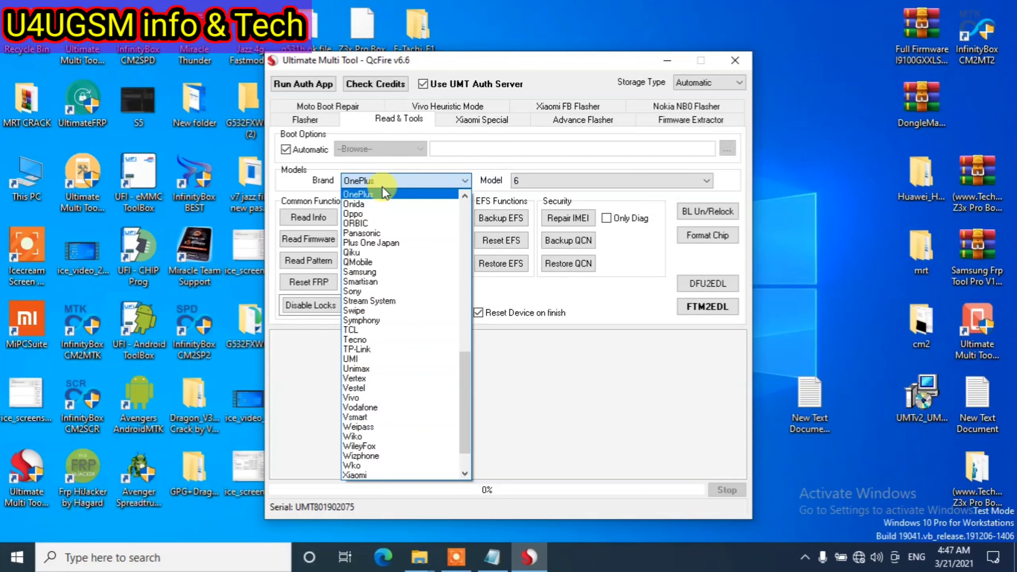
click(390, 292)
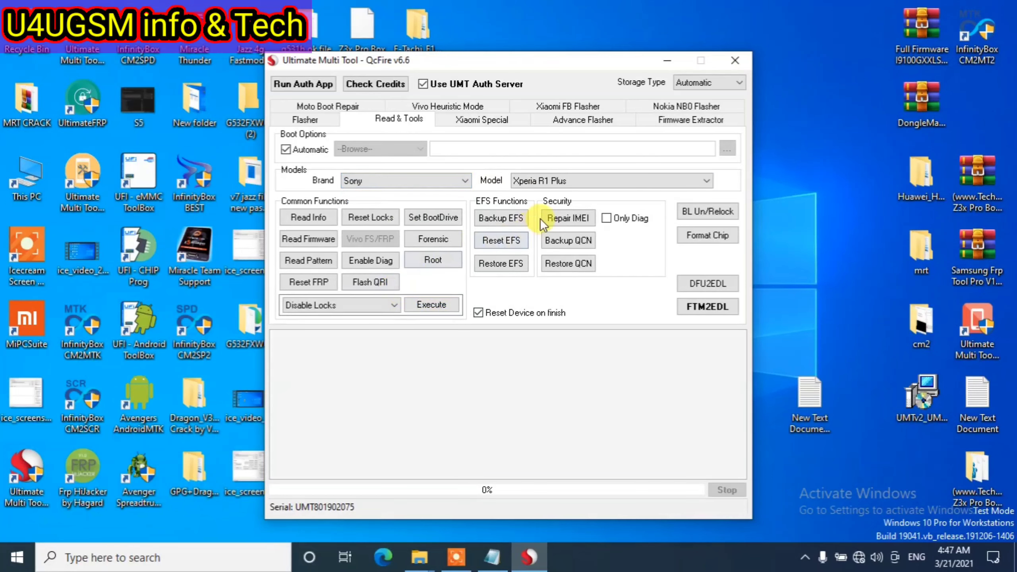
click(557, 179)
click(557, 191)
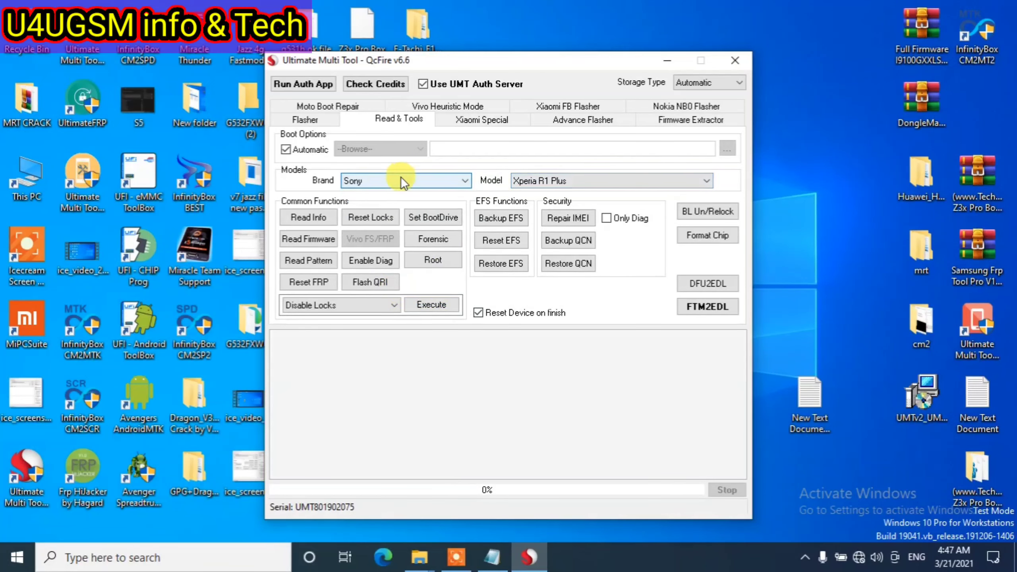
Step: Switch the brand to Xiaomi and examine its supported models down to the end of the list
click(401, 178)
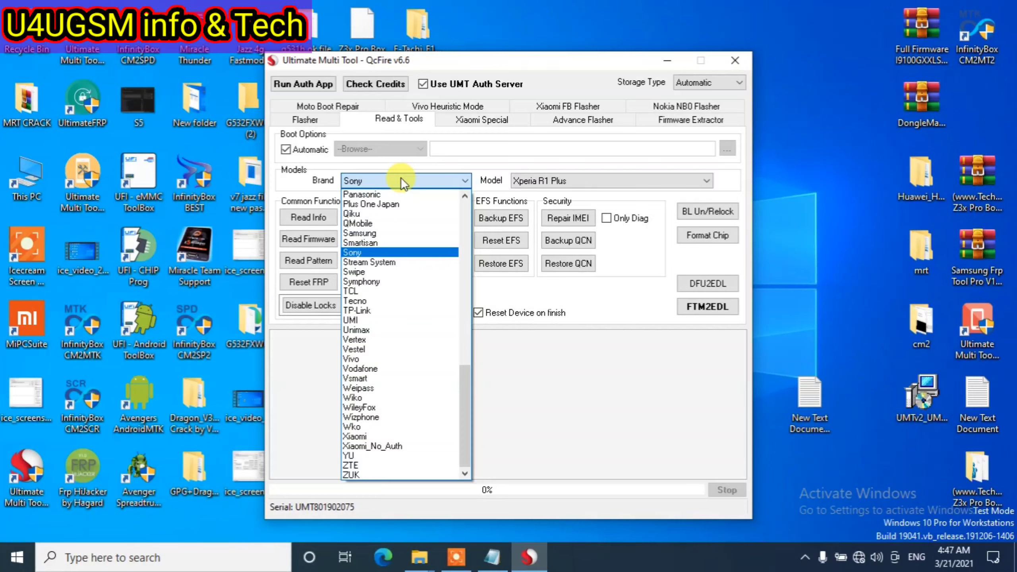
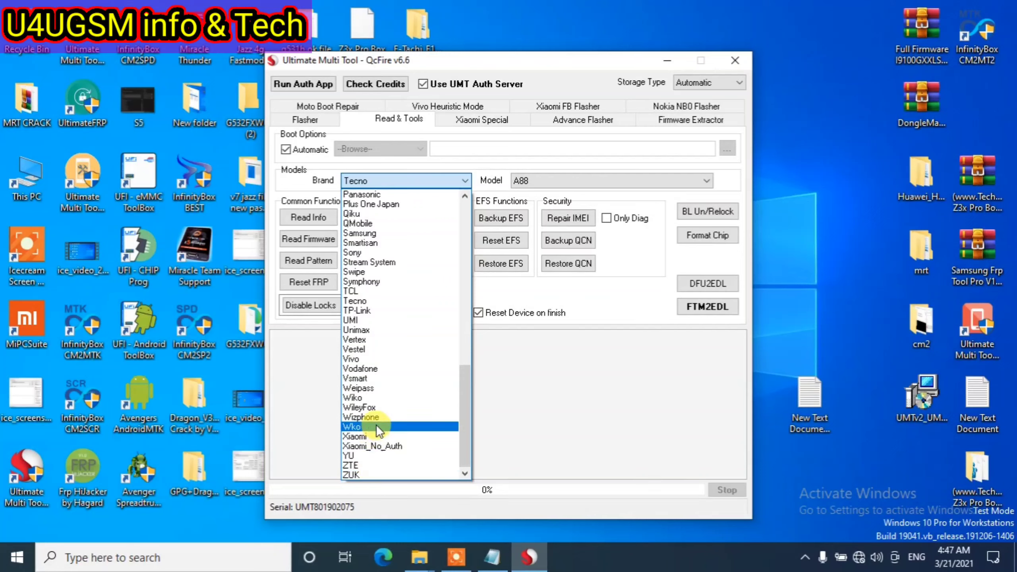
click(381, 436)
click(581, 183)
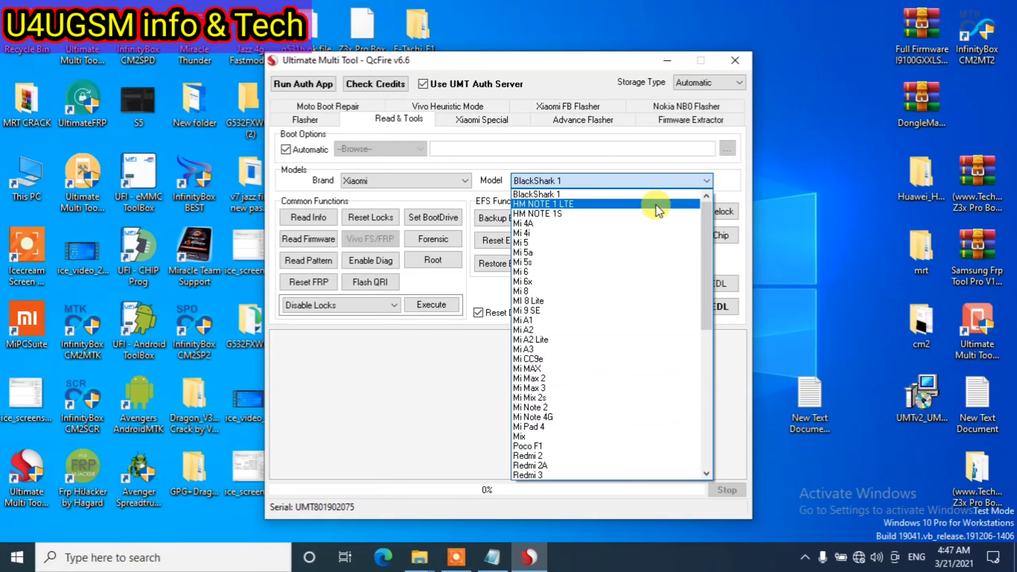
scroll(588, 385, down, 10)
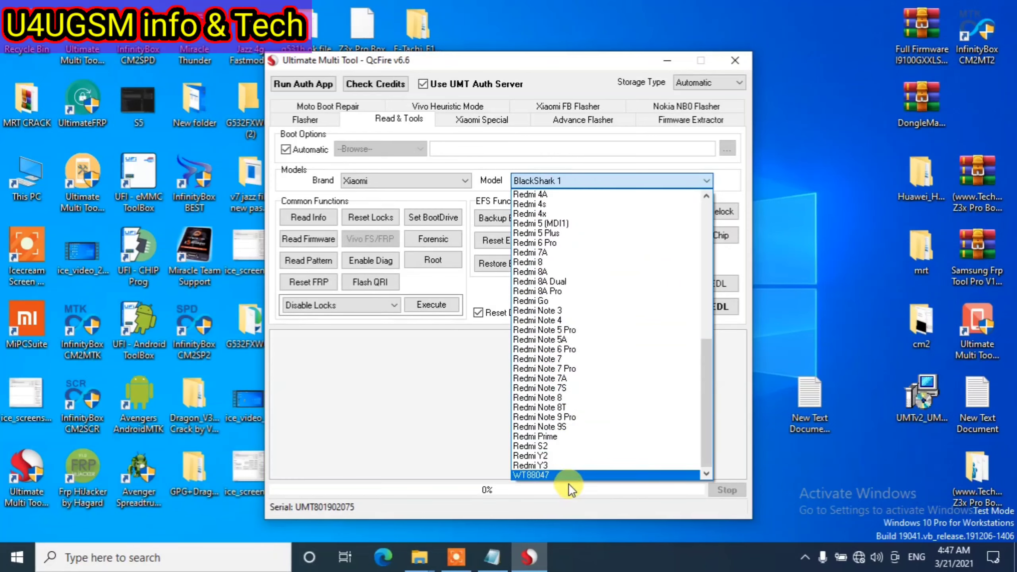
scroll(575, 440, up, 4)
scroll(577, 439, up, 7)
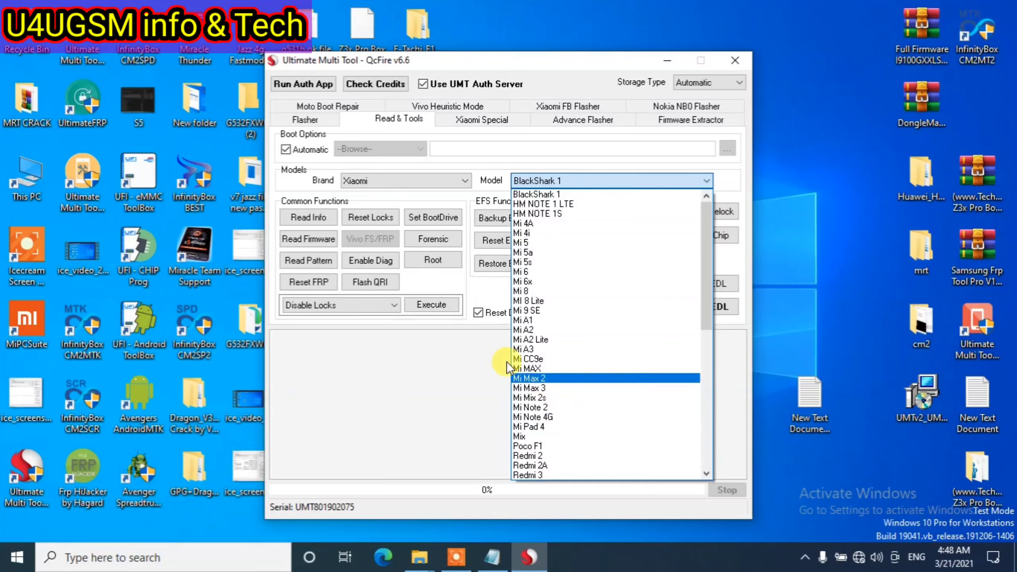
Step: Switch the brand to Xiaomi_No_Auth, examine its supported models and pick RedmiNote7_64GB
click(393, 176)
click(398, 177)
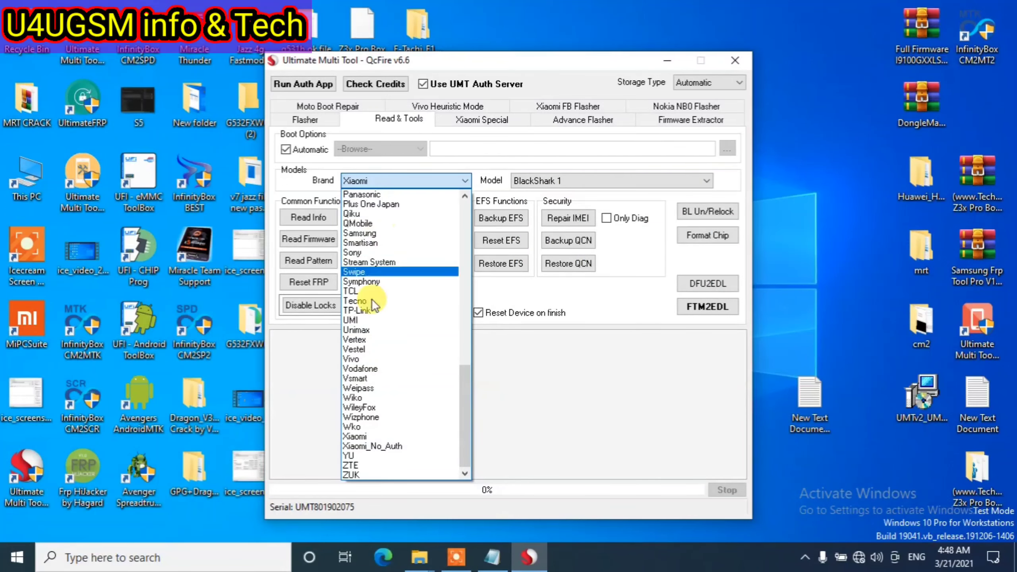
click(382, 446)
click(580, 179)
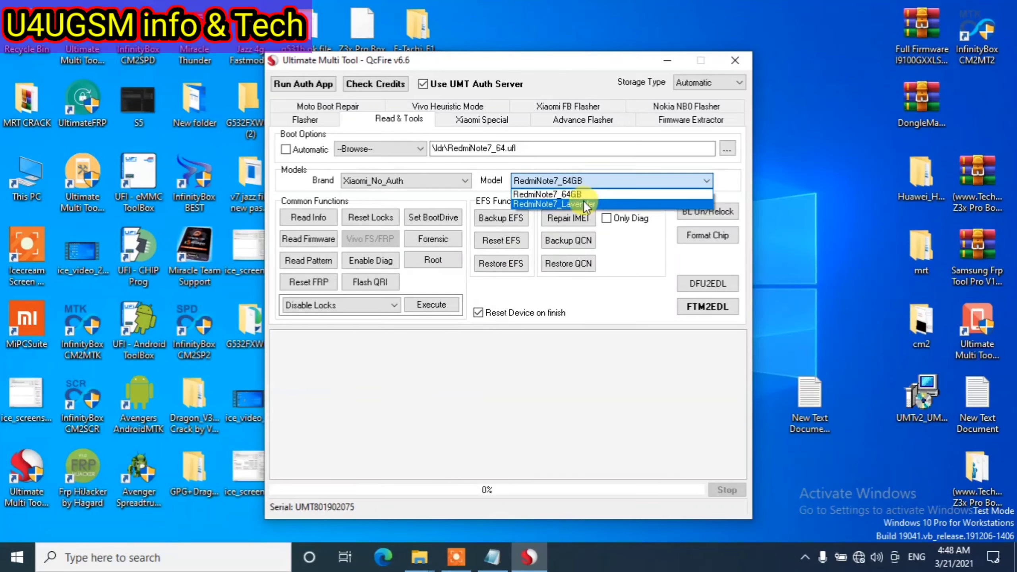
click(597, 193)
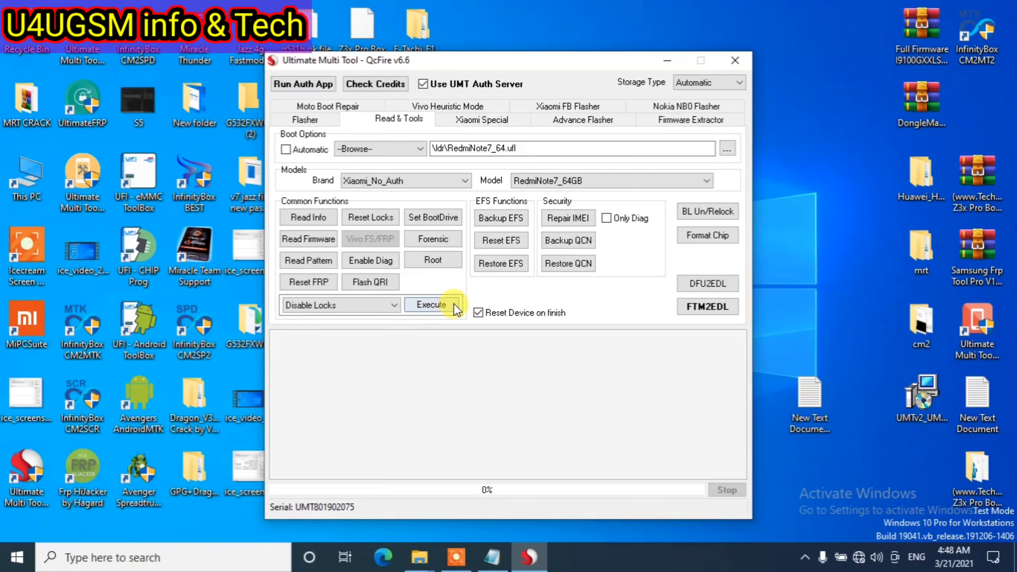
Step: Switch the brand to Wko and show its supported models
click(423, 183)
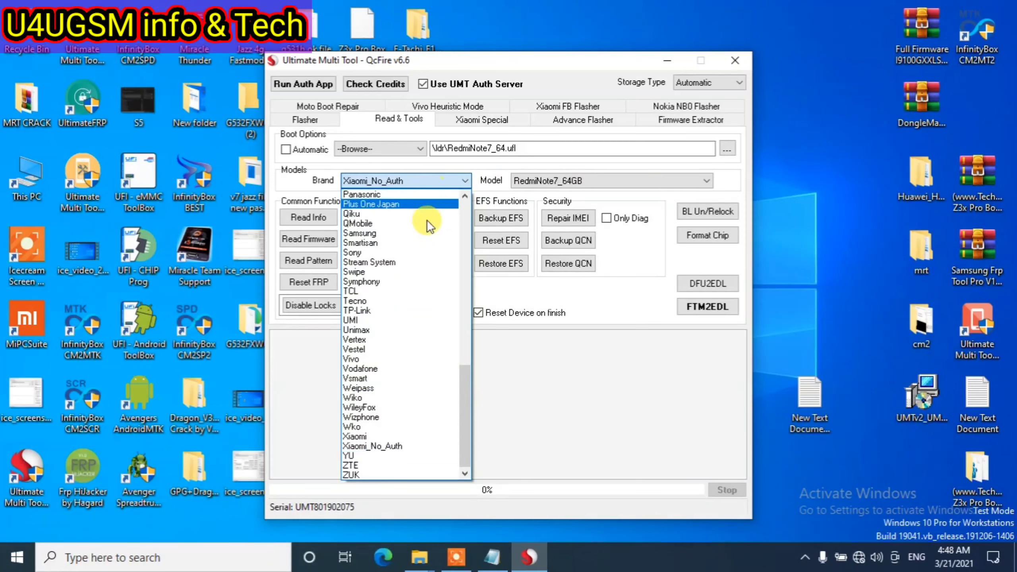
click(389, 427)
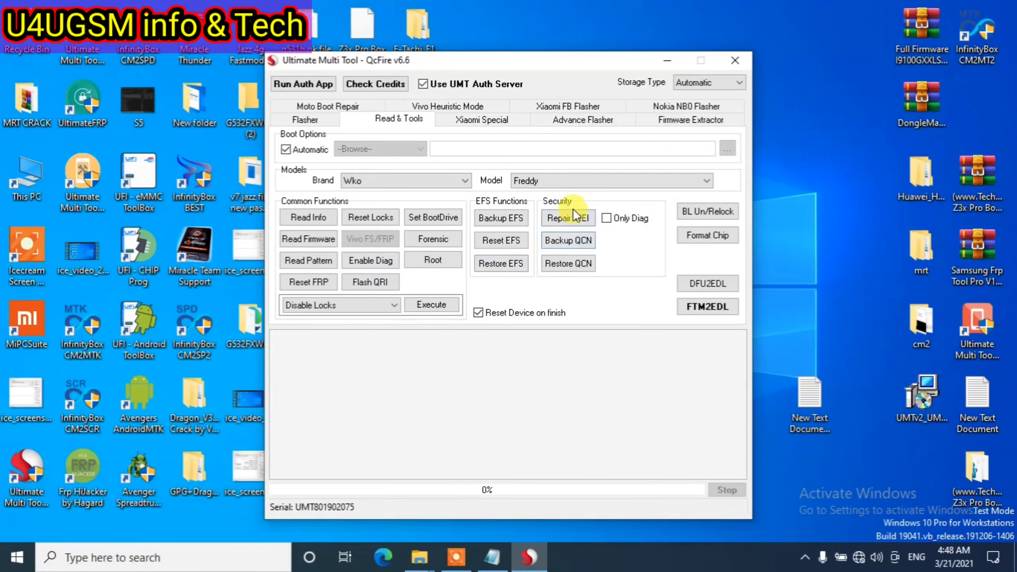
click(581, 182)
click(580, 183)
Step: Switch the brand to BQ and show its supported models
click(466, 181)
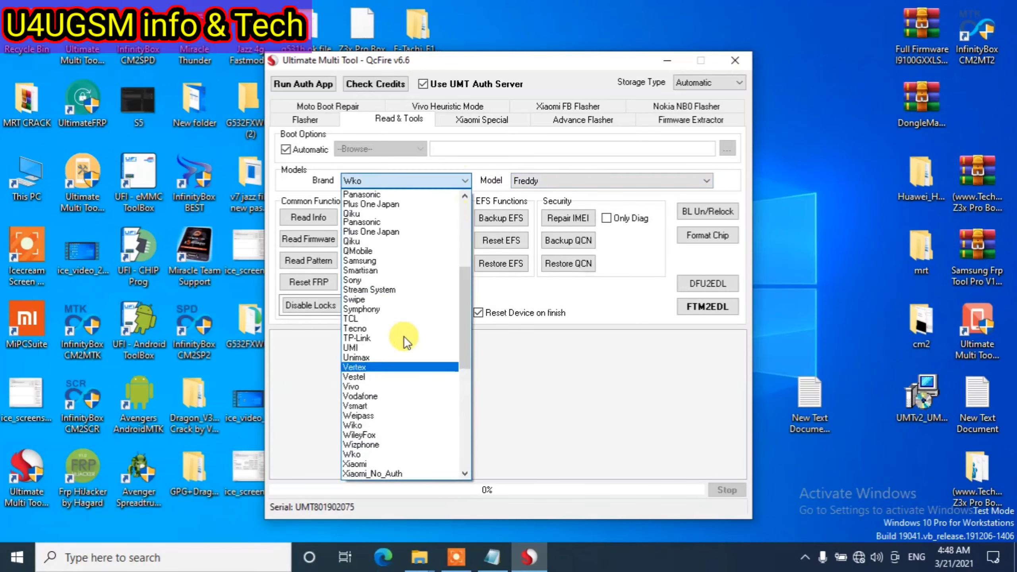
scroll(405, 335, up, 15)
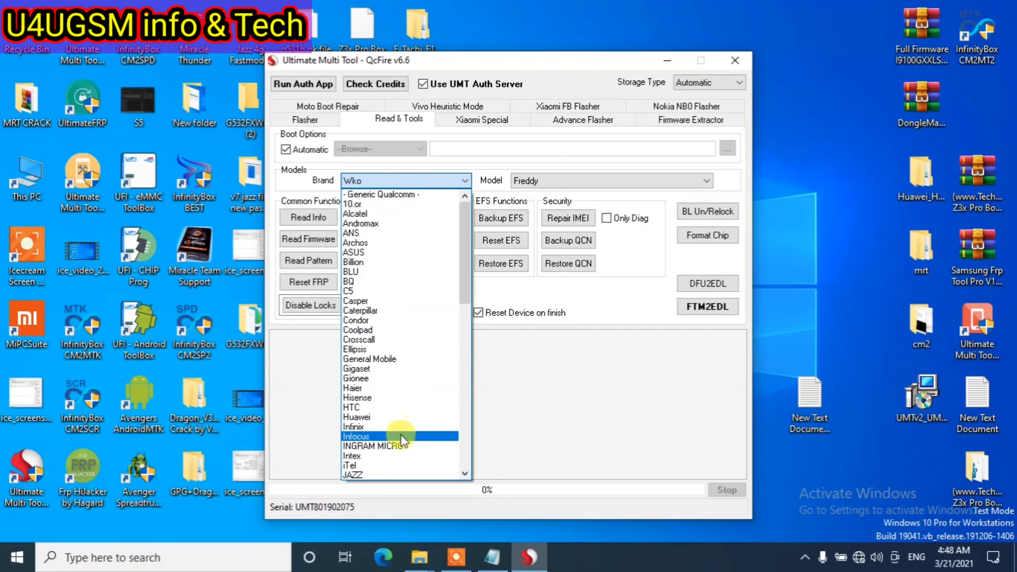
click(381, 279)
click(588, 182)
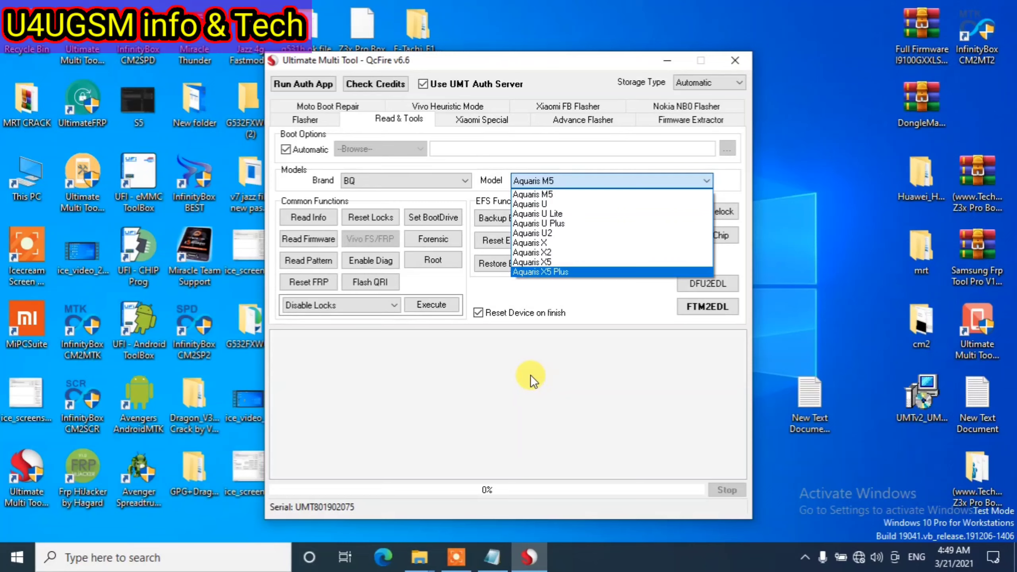
Step: Switch the brand to JAZZ and check its supported models, keeping Digit1 selected
click(412, 181)
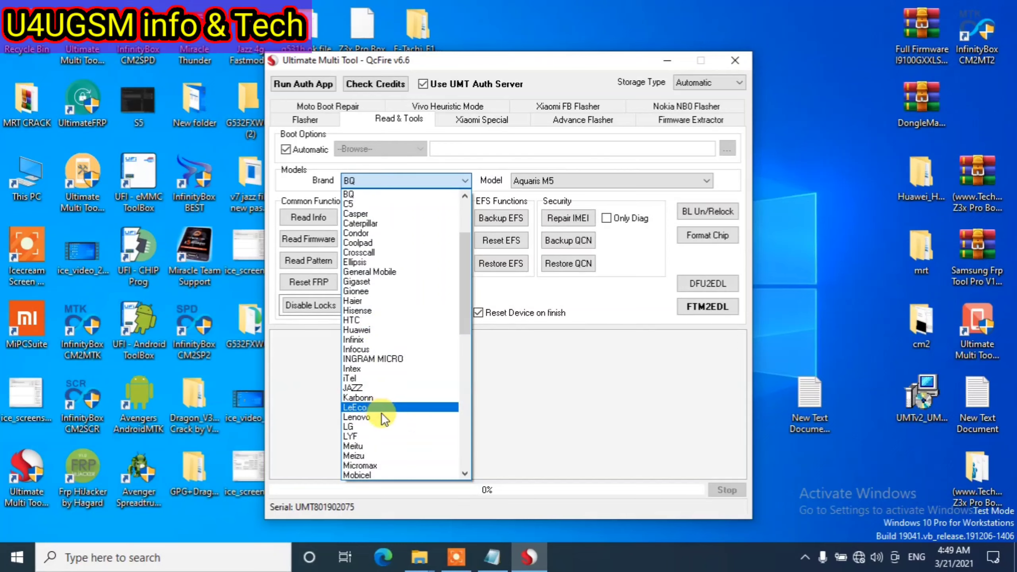
click(387, 388)
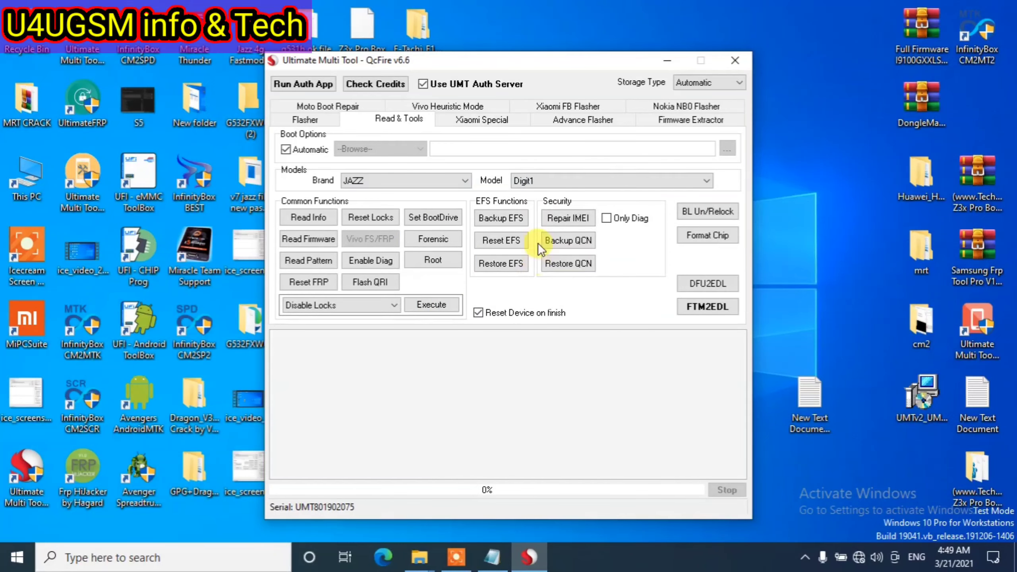
click(546, 178)
click(546, 177)
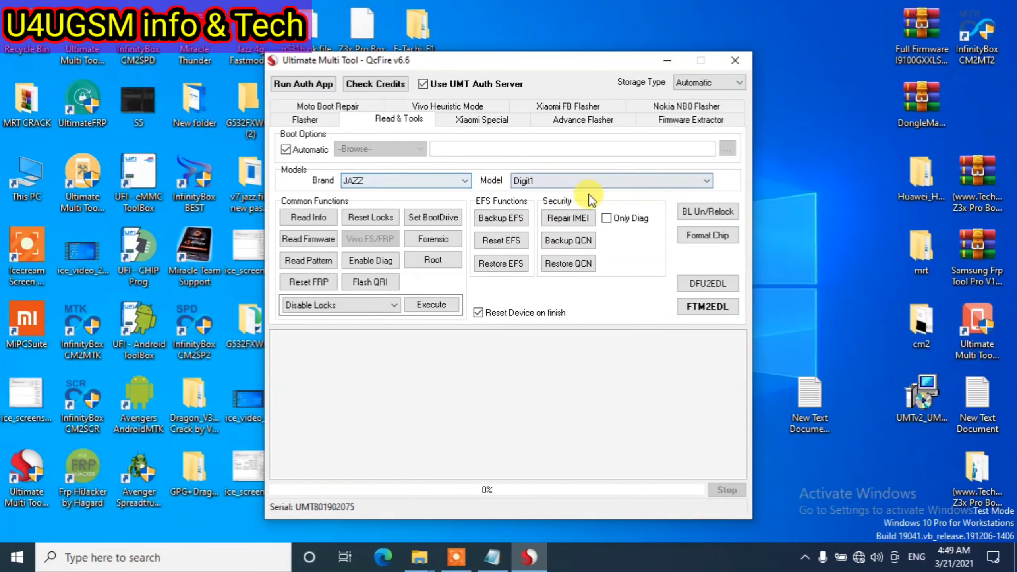
click(550, 182)
click(549, 181)
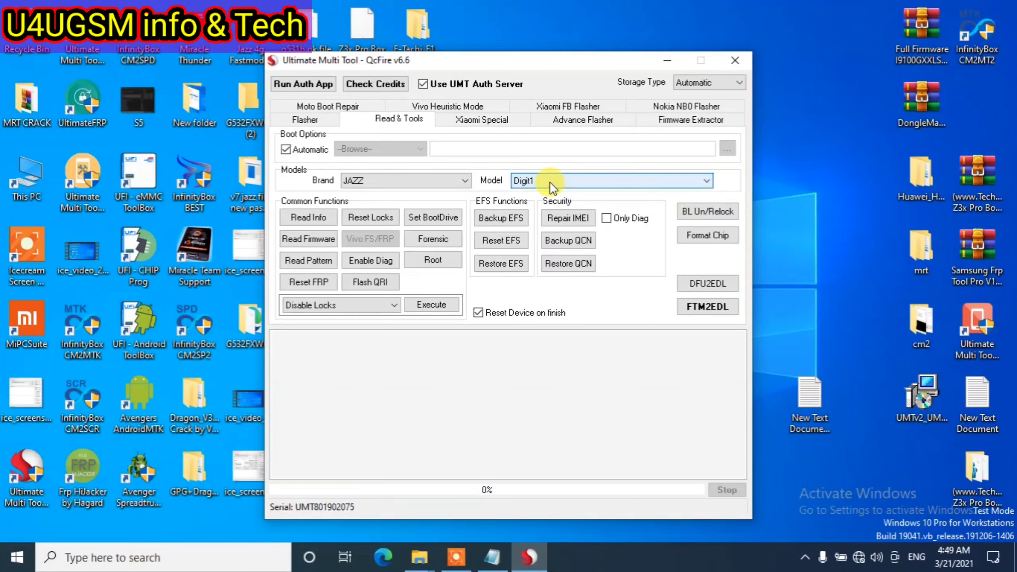
Step: Switch to the screen recorder's drawing tools and draw a red rectangle around the Brand and Model fields, keeping the recorder window clear of them
click(456, 557)
click(807, 533)
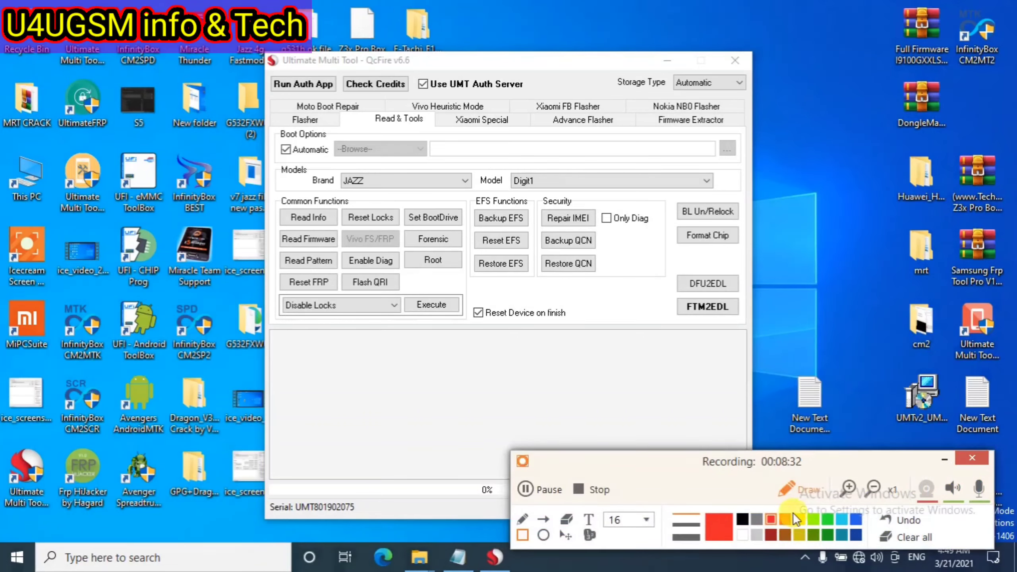
drag(766, 460, 760, 509)
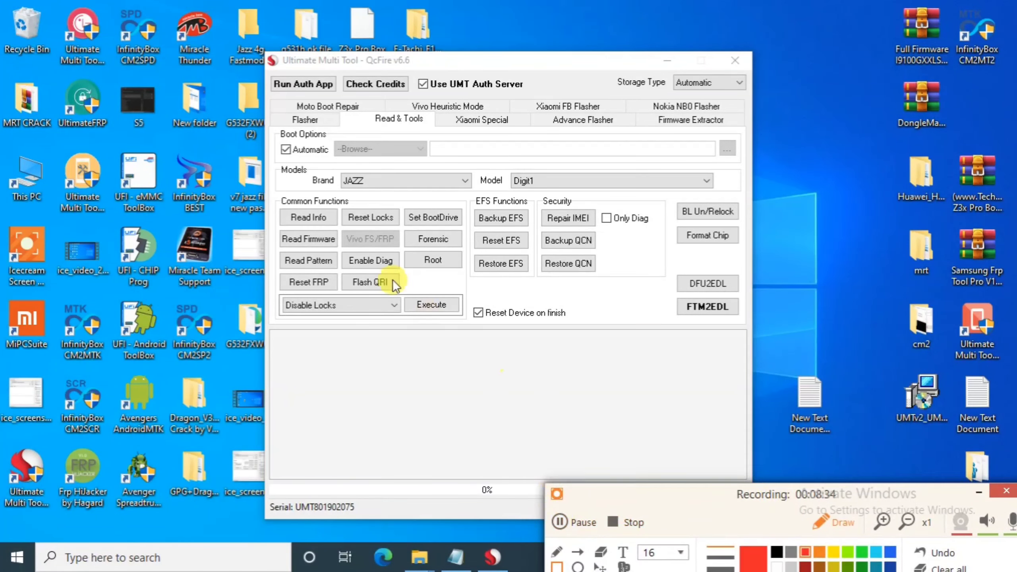
mouse_move(312, 168)
mouse_down()
mouse_move(369, 191)
mouse_move(666, 205)
mouse_move(743, 191)
mouse_move(727, 195)
mouse_up()
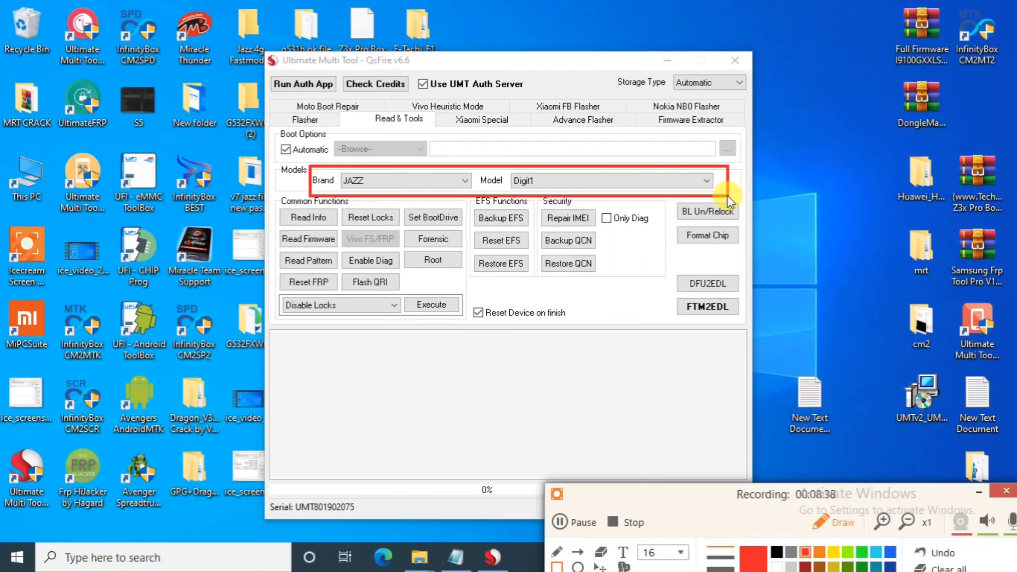
mouse_move(744, 504)
mouse_down()
mouse_move(741, 540)
mouse_move(683, 545)
mouse_move(688, 538)
mouse_up()
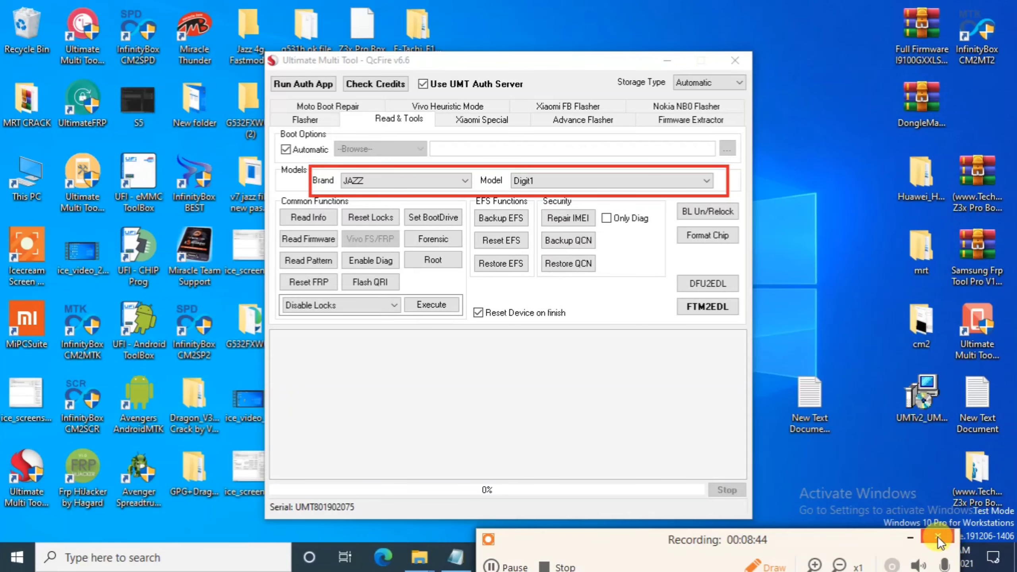